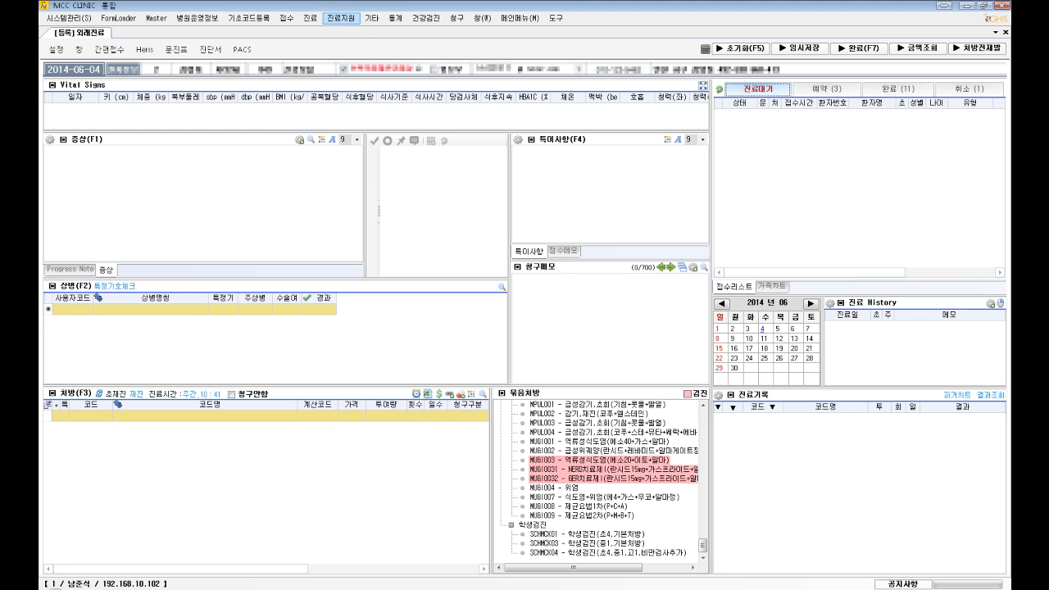
Step: Open the endoscopy result registration screen ([결과] 내시경검사) and show its item settings (항목설정)
left_click(341, 18)
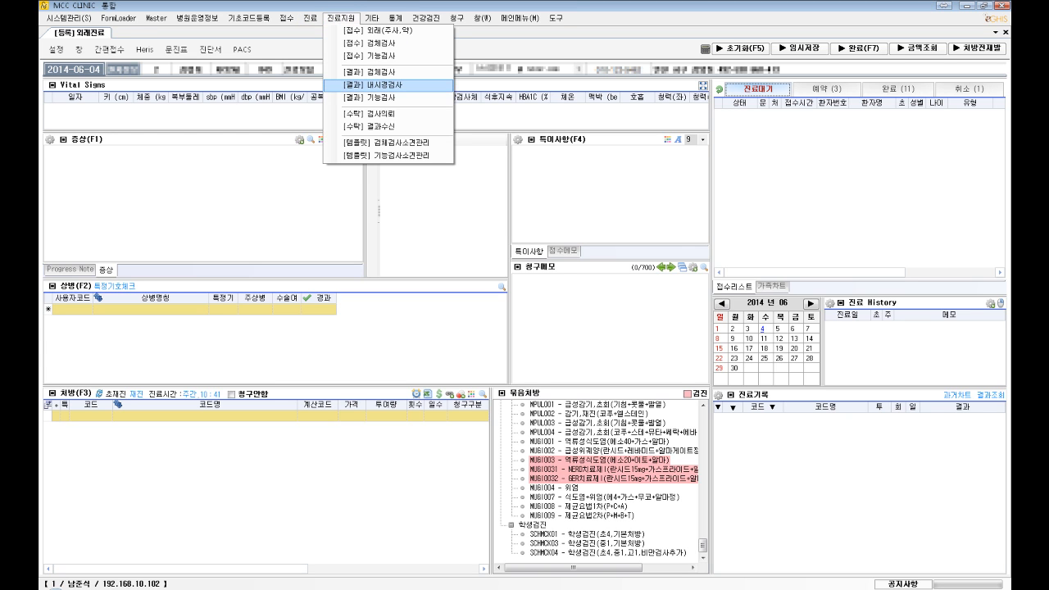
left_click(385, 84)
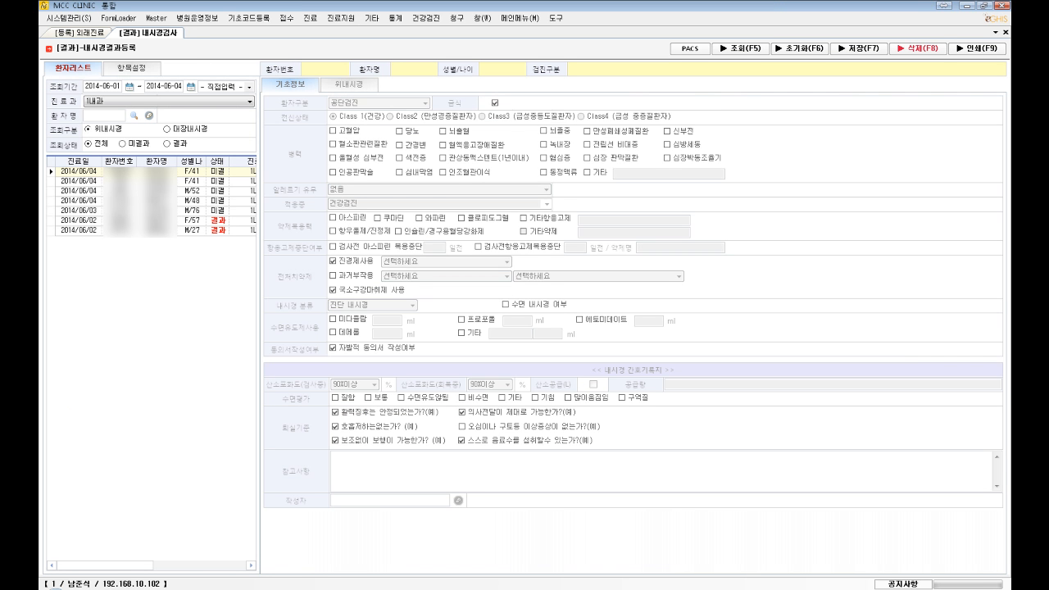
left_click(132, 69)
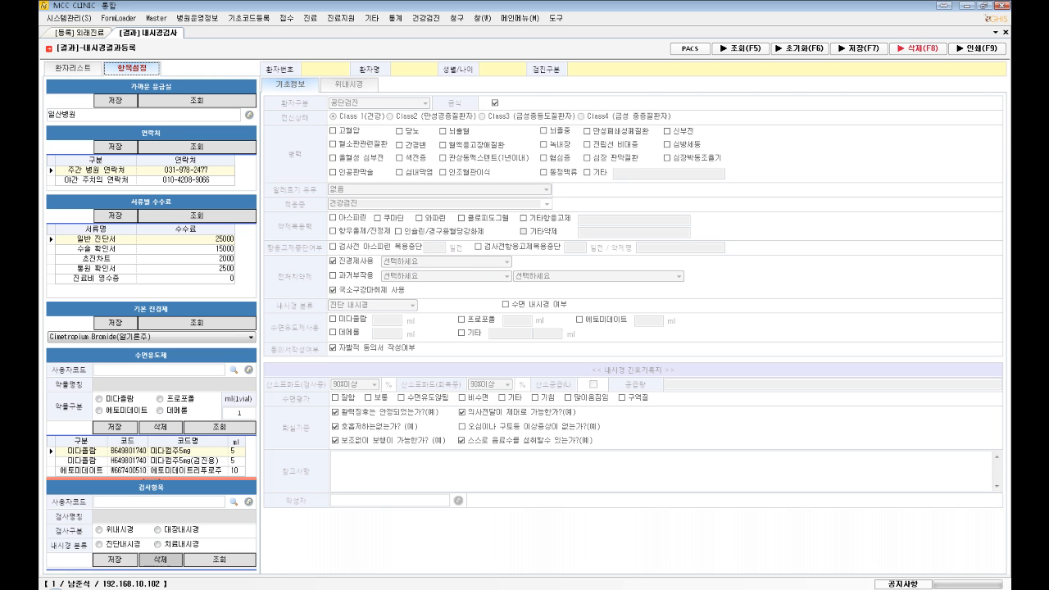
Step: Choose 위내시경 as the exam type (검사구분) and review the default antispasmodic (기본 진경제) options
left_click(100, 530)
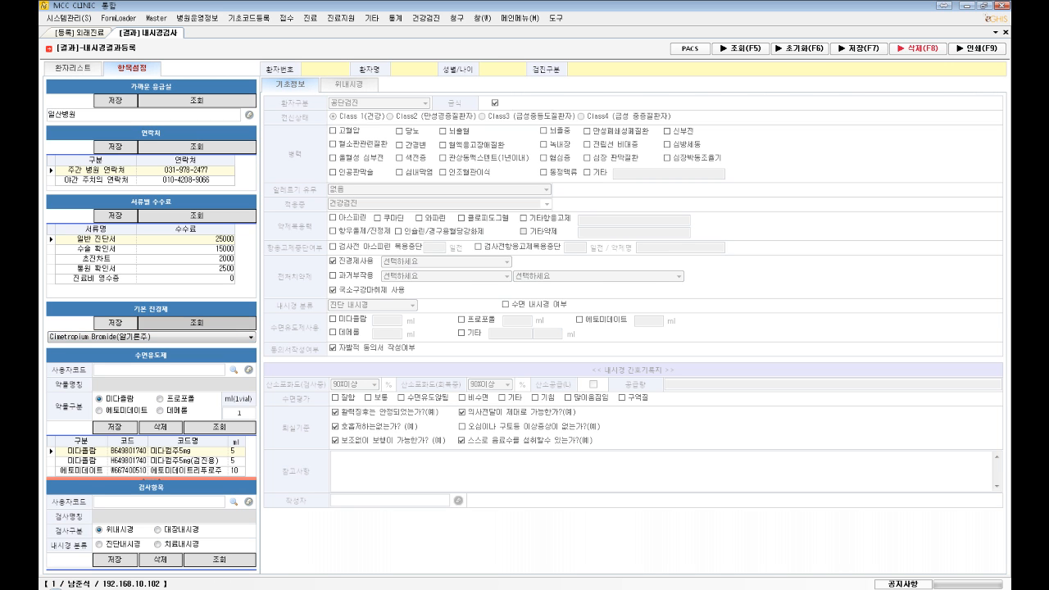
left_click(196, 337)
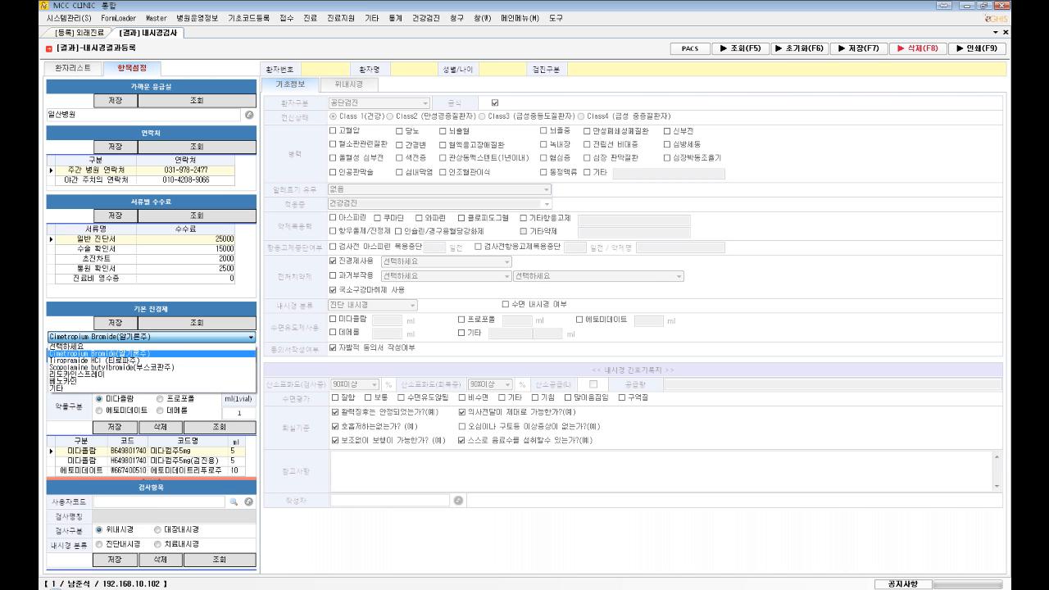
left_click(197, 337)
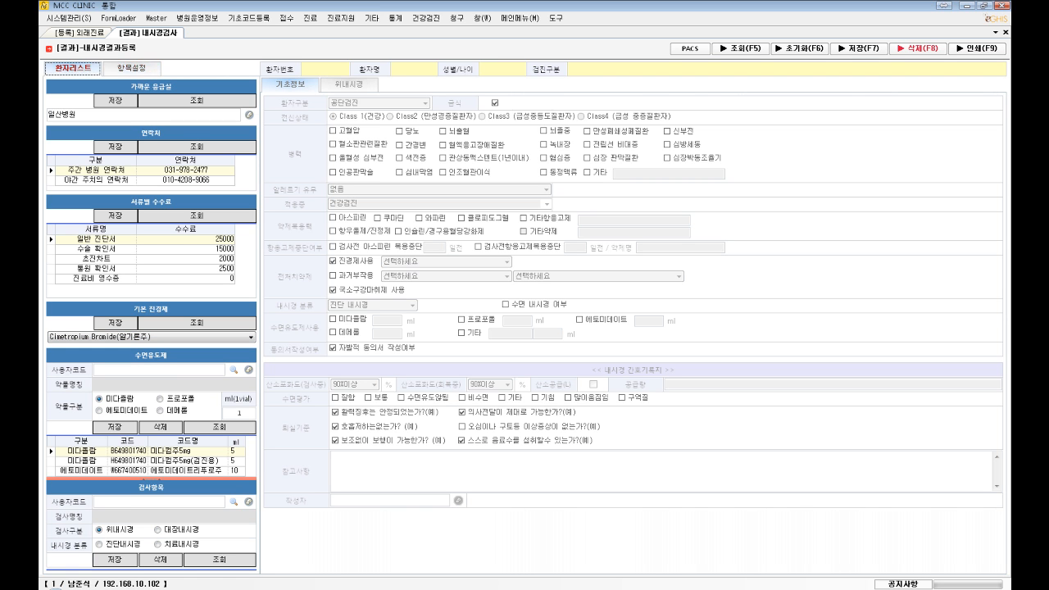
left_click(73, 69)
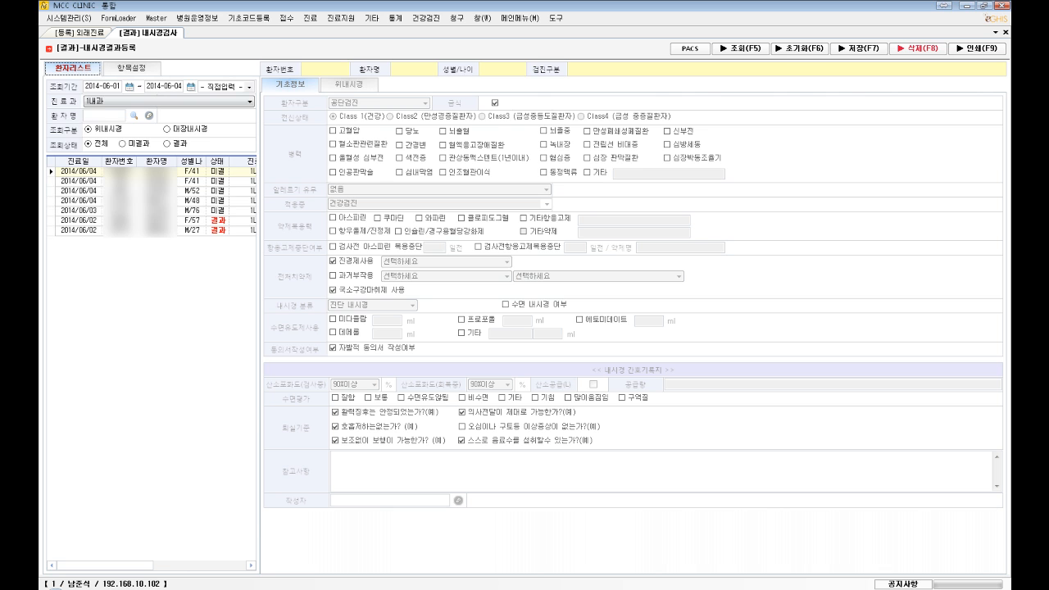
left_click(132, 69)
Step: Query the exam items for 진단내시경 and browse the code list (검사항목 리스트) with the exam type set to 대장내시경
left_click(100, 544)
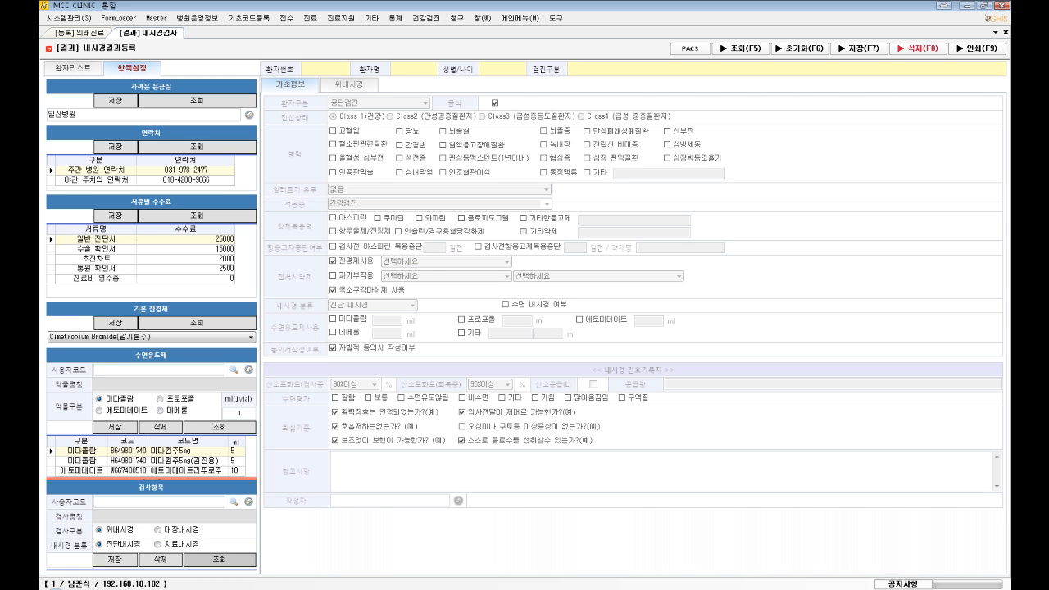
left_click(219, 560)
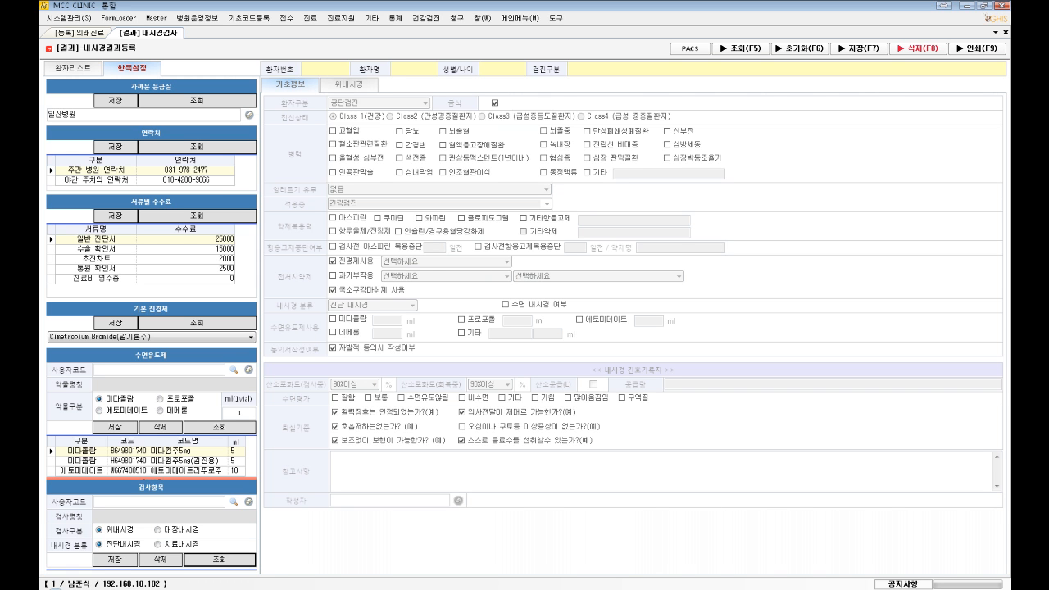
left_click(157, 529)
left_click(234, 501)
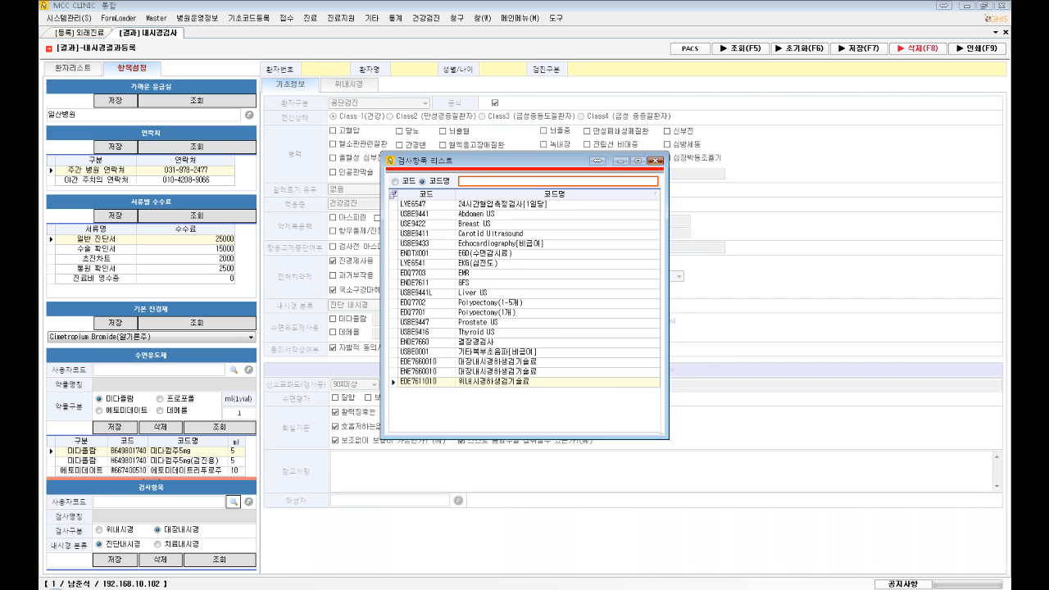
left_click(655, 161)
left_click(80, 33)
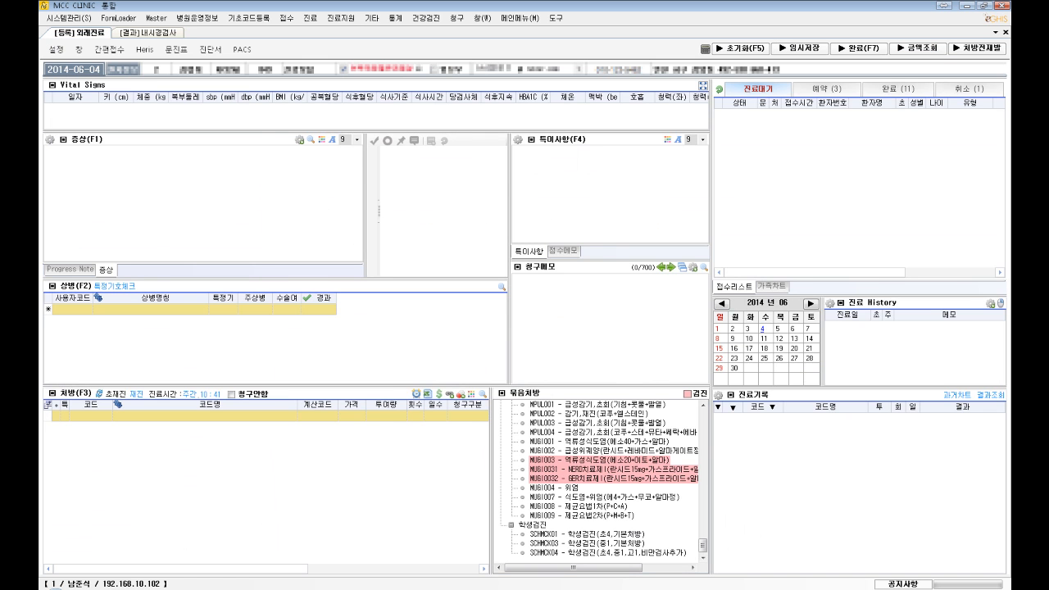
left_click(148, 33)
left_click(80, 33)
left_click(149, 32)
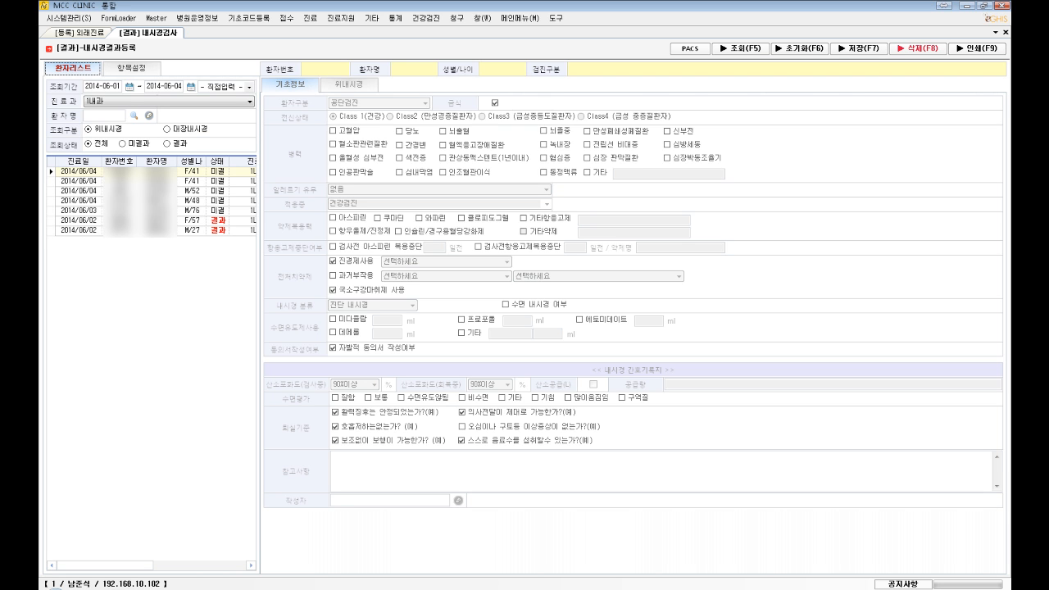
Step: Open the 2014/06/04 M/48 patient's 위내시경 record, and open the same patient's record with the list filtered to 대장내시경
left_click(142, 191)
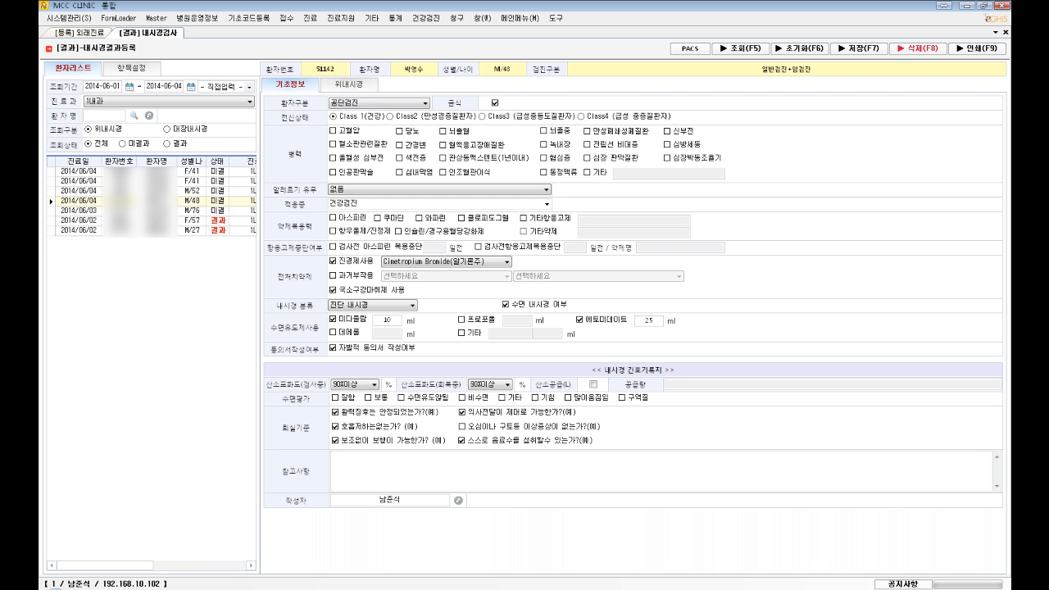
left_click(167, 129)
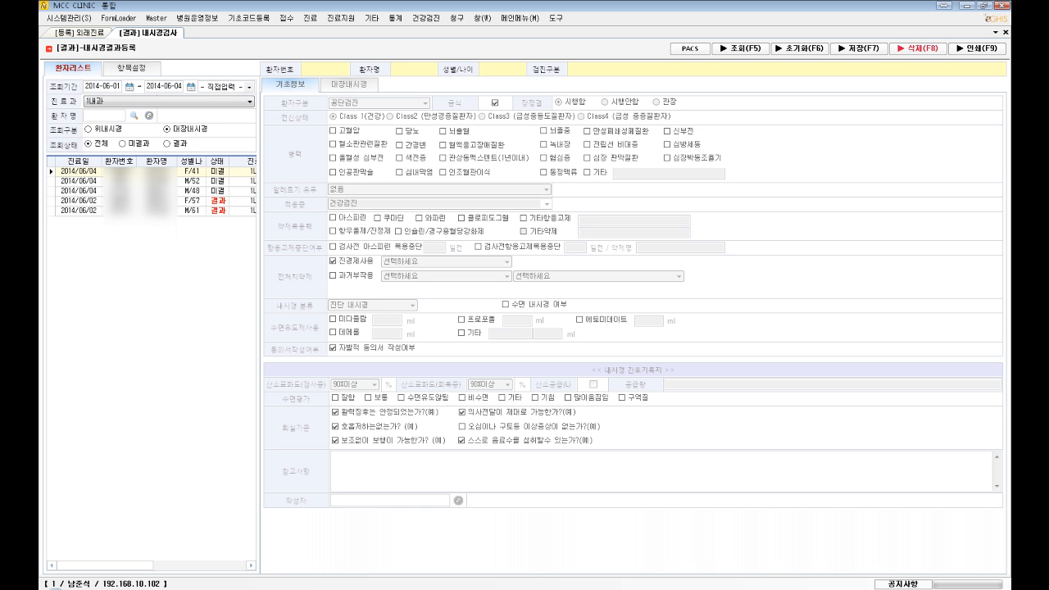
left_click(145, 190)
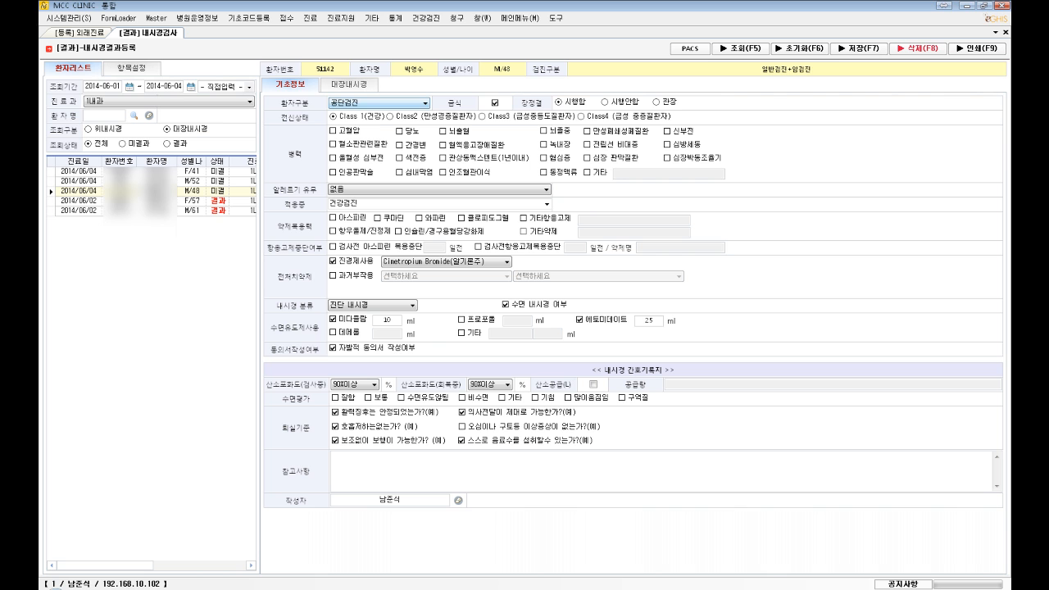
Step: Set the patient category (환자구분) to 외래 and the indication (적응증) to 변비
left_click(424, 104)
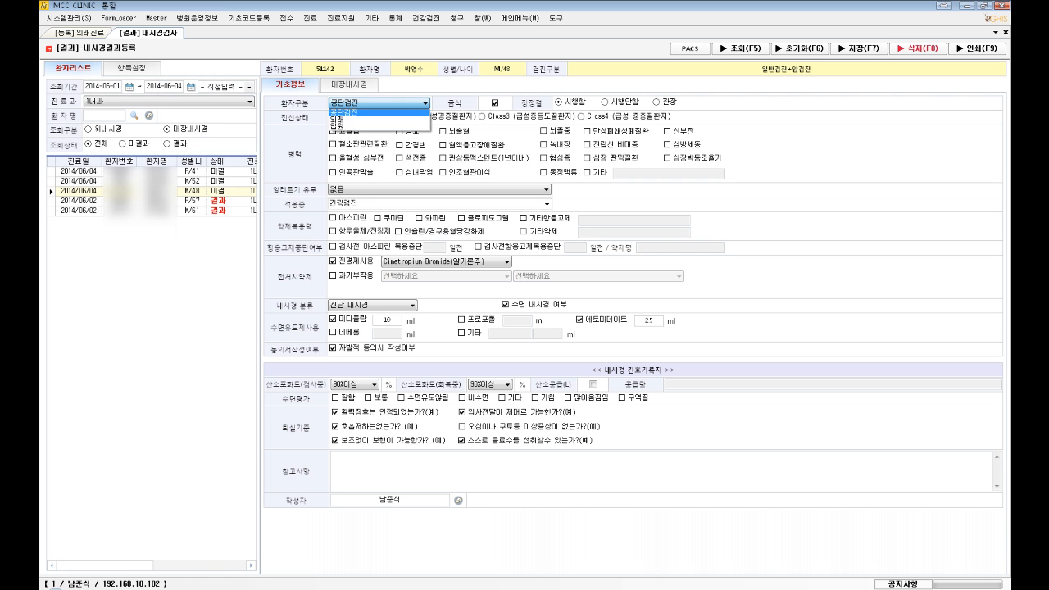
left_click(424, 103)
left_click(424, 103)
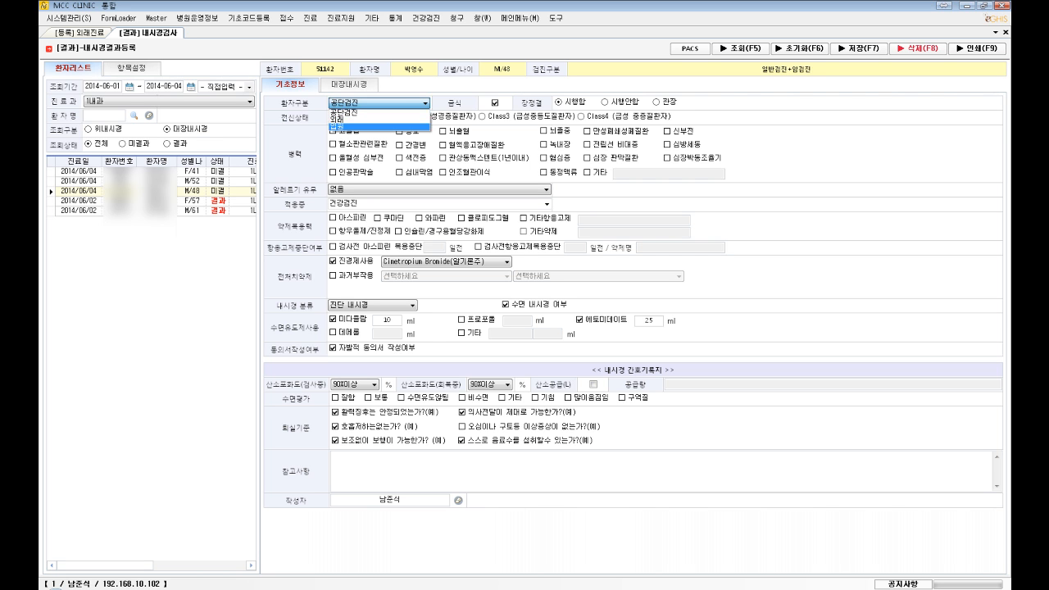
left_click(377, 118)
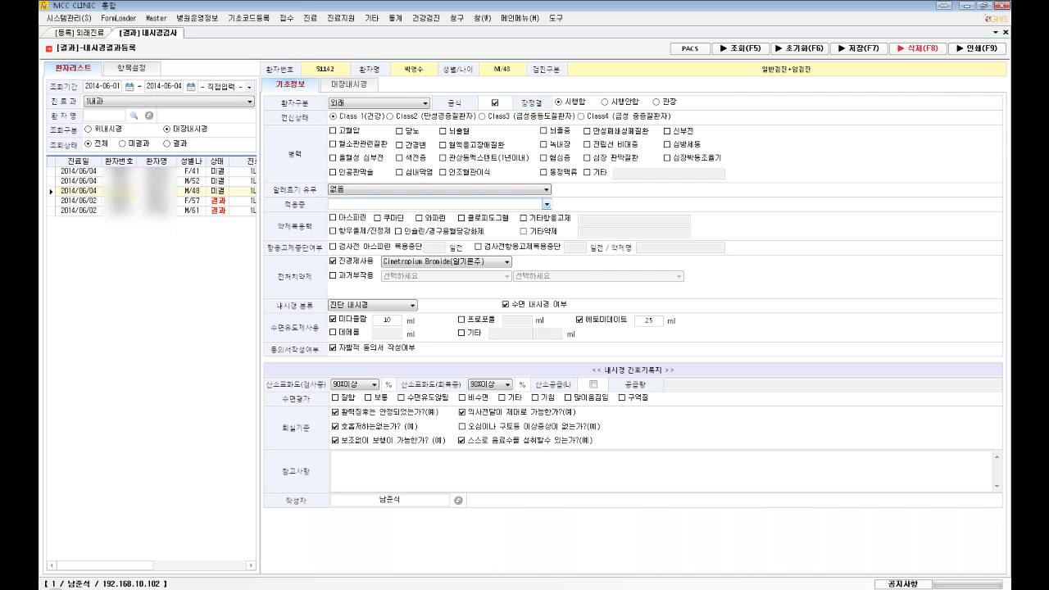
left_click(545, 204)
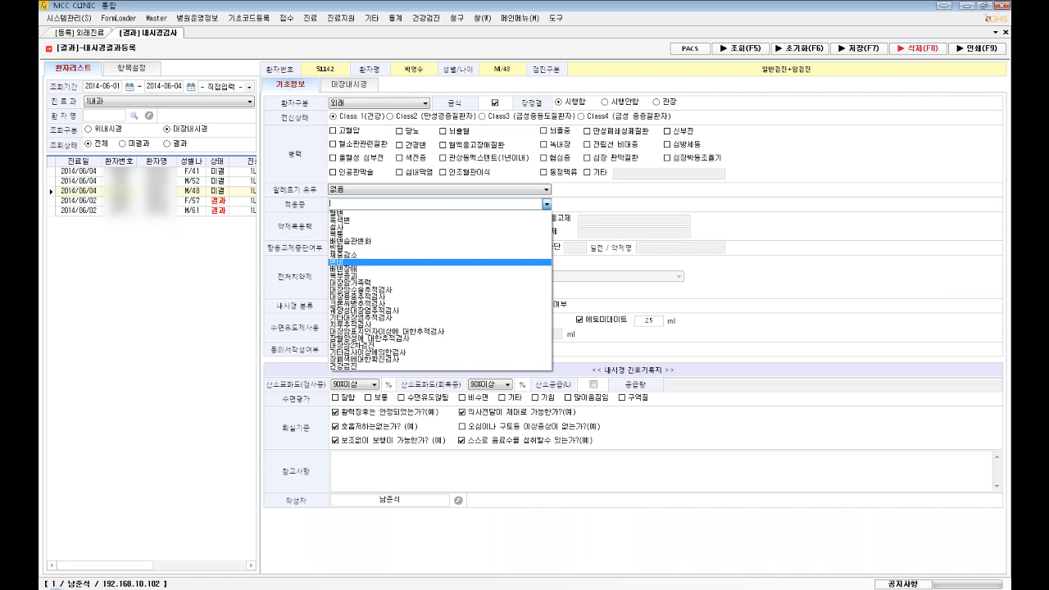
key("Return")
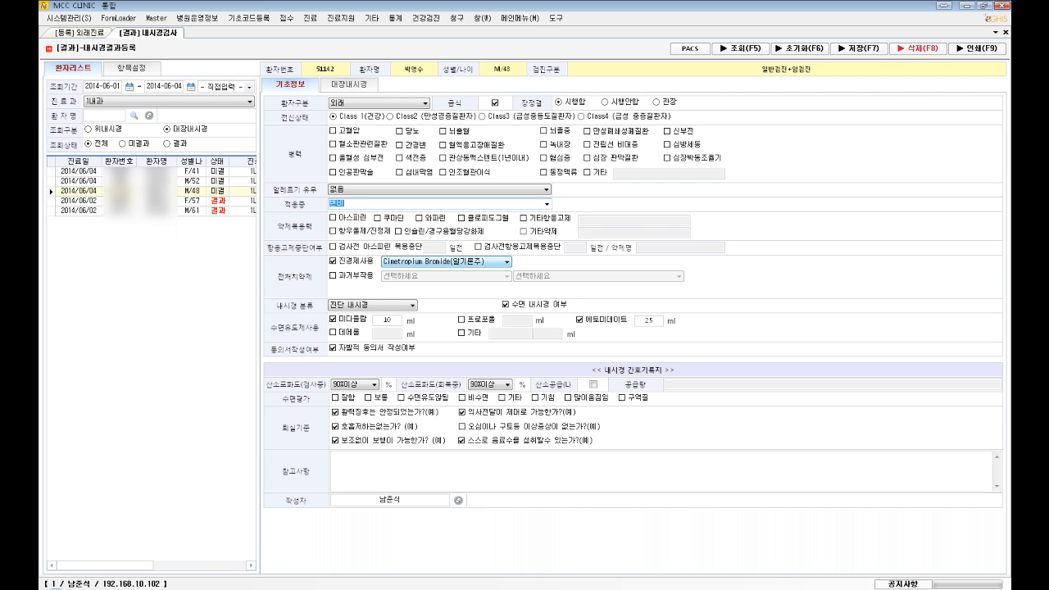
Step: Review the antispasmodic (진경제사용) options and the choices available for past side effects (과거부작용)
left_click(505, 262)
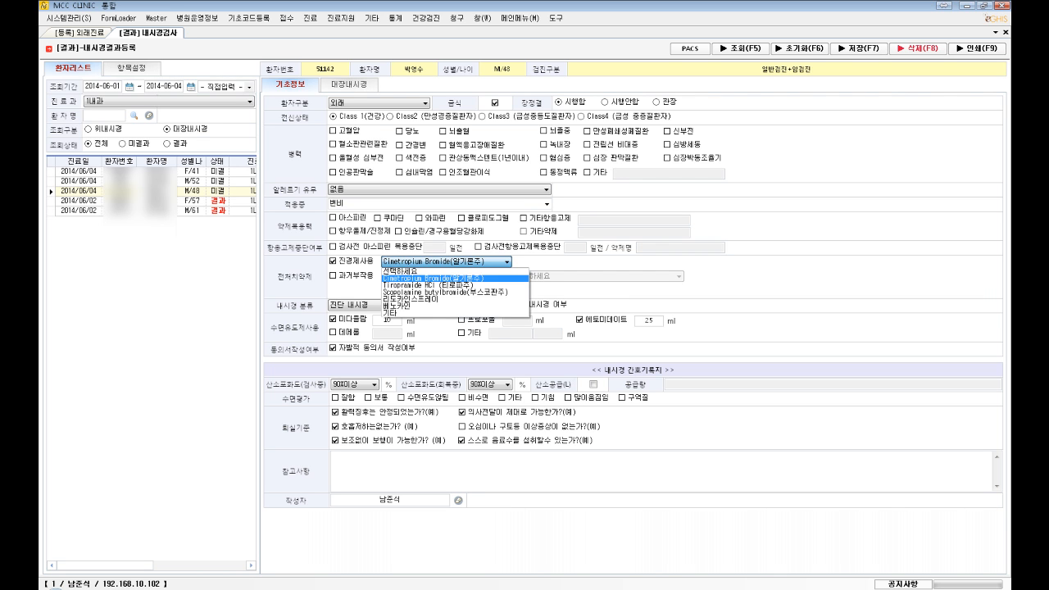
left_click(506, 263)
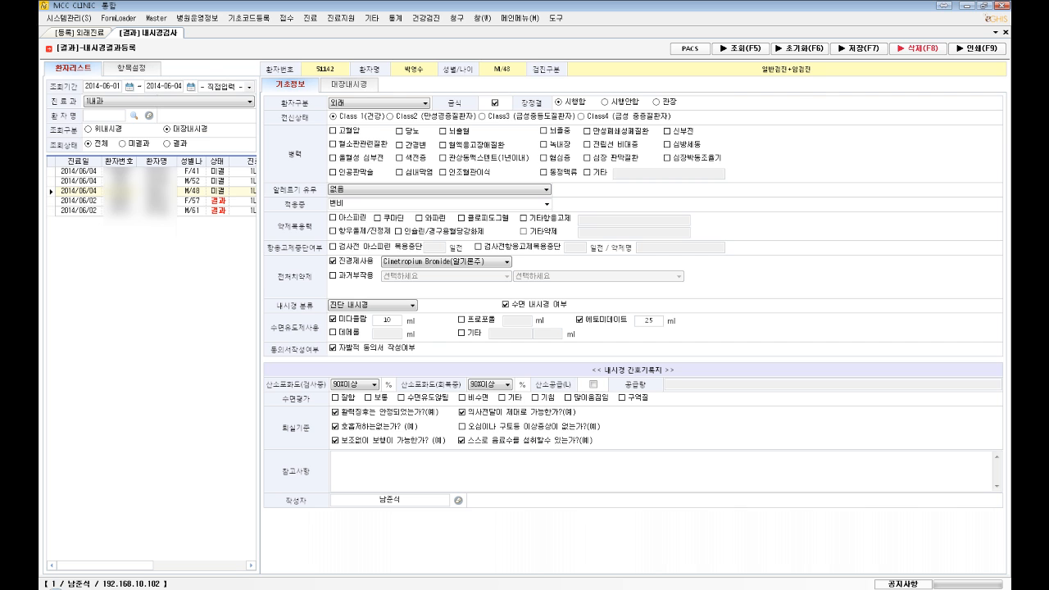
left_click(333, 276)
left_click(507, 277)
left_click(507, 277)
left_click(679, 277)
left_click(678, 277)
left_click(333, 276)
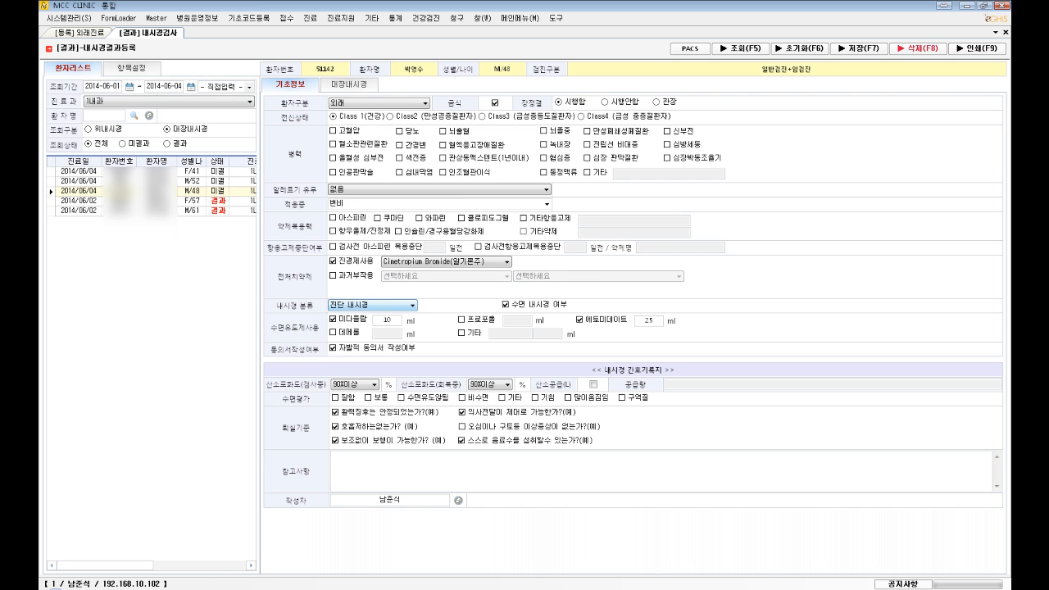
Step: Review the options offered for the endoscopy classification (내시경 분류)
left_click(412, 306)
left_click(412, 305)
left_click(413, 305)
left_click(412, 306)
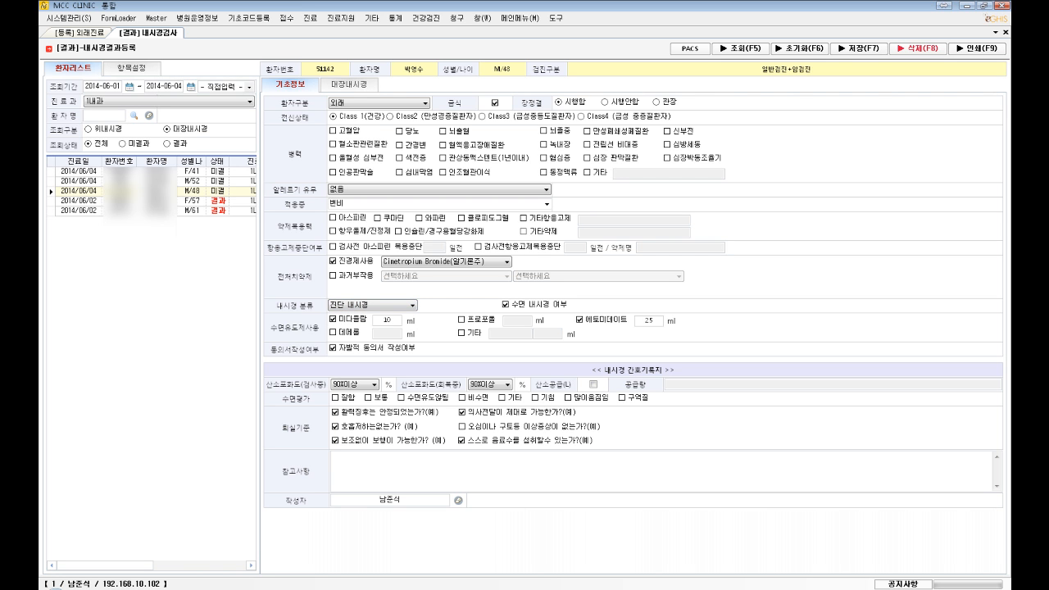
Step: Set the midazolam (미다졸람) dose to 3 ml and mark the sedation rating (수면평가) as 보통
left_click(387, 320)
type("5")
double_click(387, 320)
type("3")
left_click(369, 399)
Step: In the 대장내시경 result form, set the external (외부관찰소견) and rectal exam (직장수지소견) findings to 특이사항없음
left_click(349, 84)
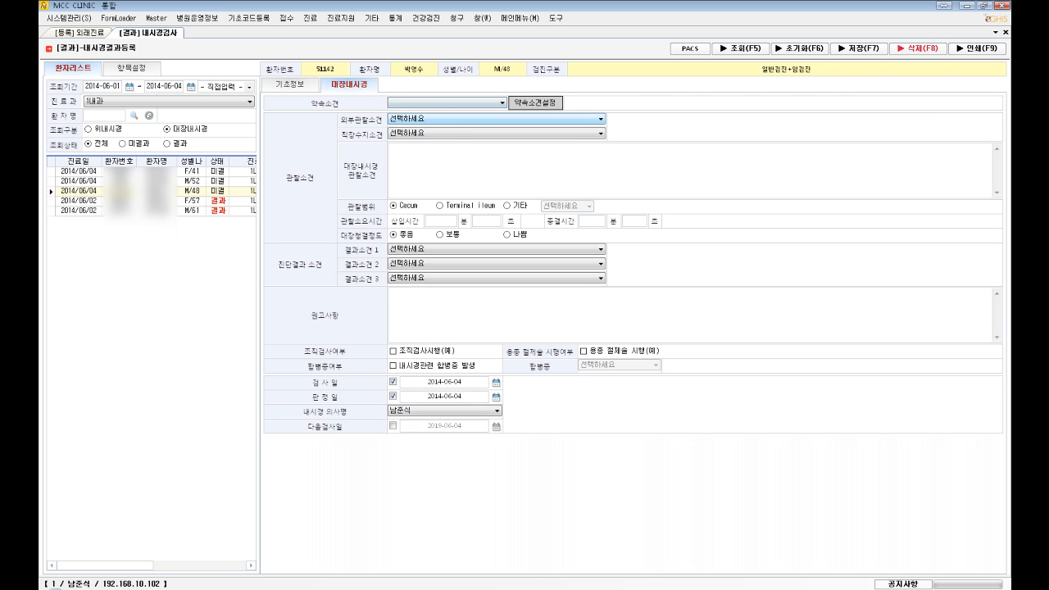
left_click(497, 119)
left_click(418, 134)
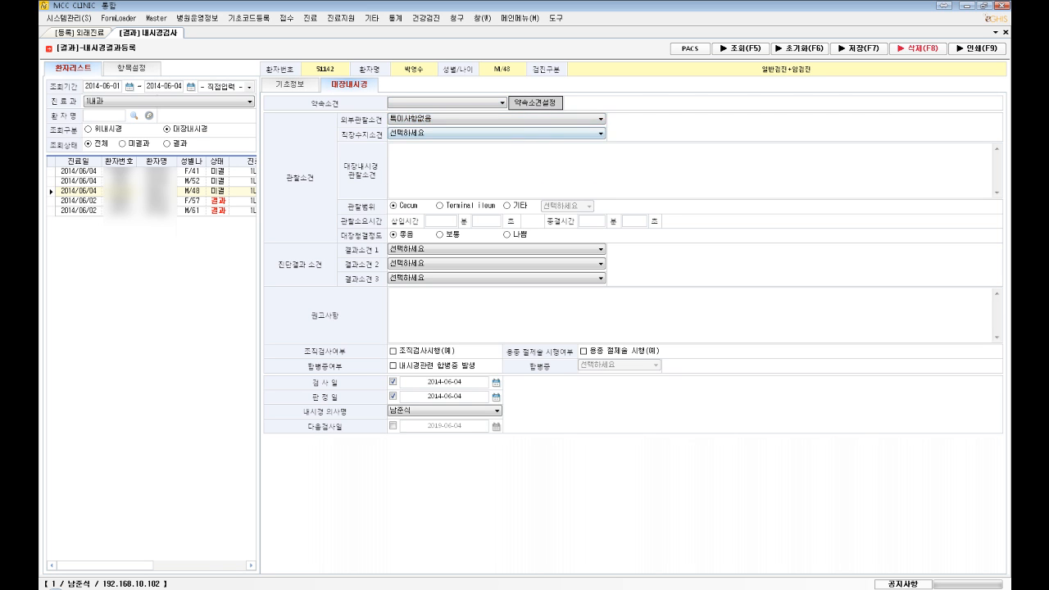
left_click(459, 133)
left_click(405, 149)
left_click(446, 164)
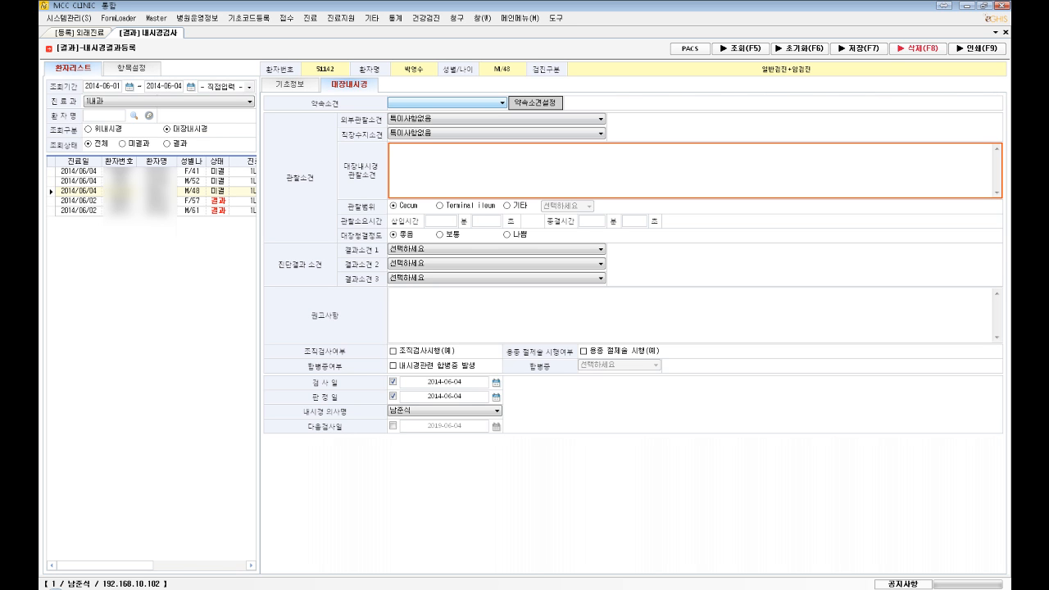
Step: Apply the preset finding (약속소견) CFS,정상 to the colonoscopy result
left_click(502, 103)
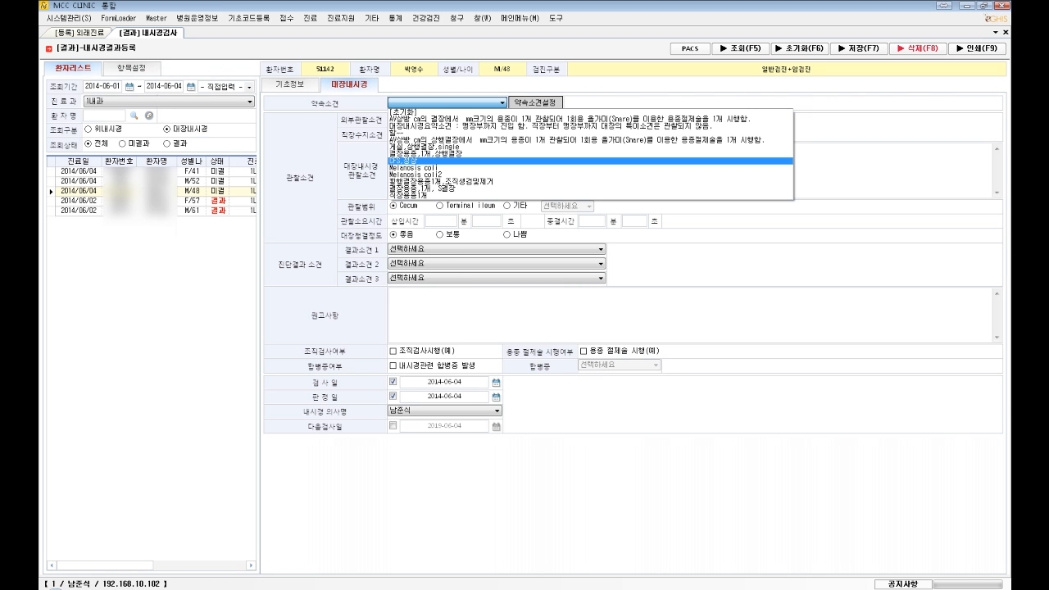
key("Return")
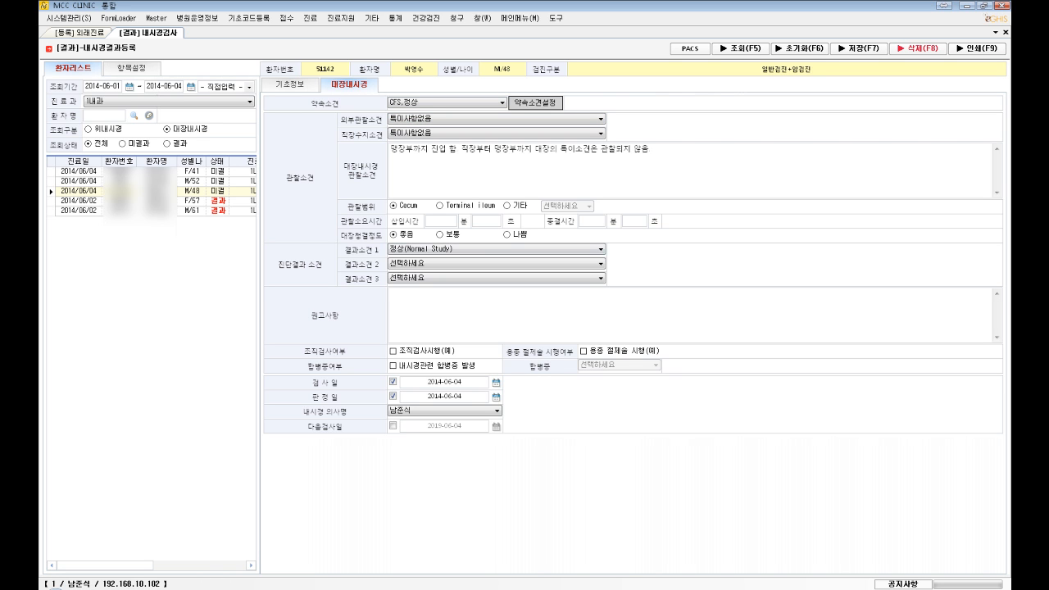
left_click(651, 149)
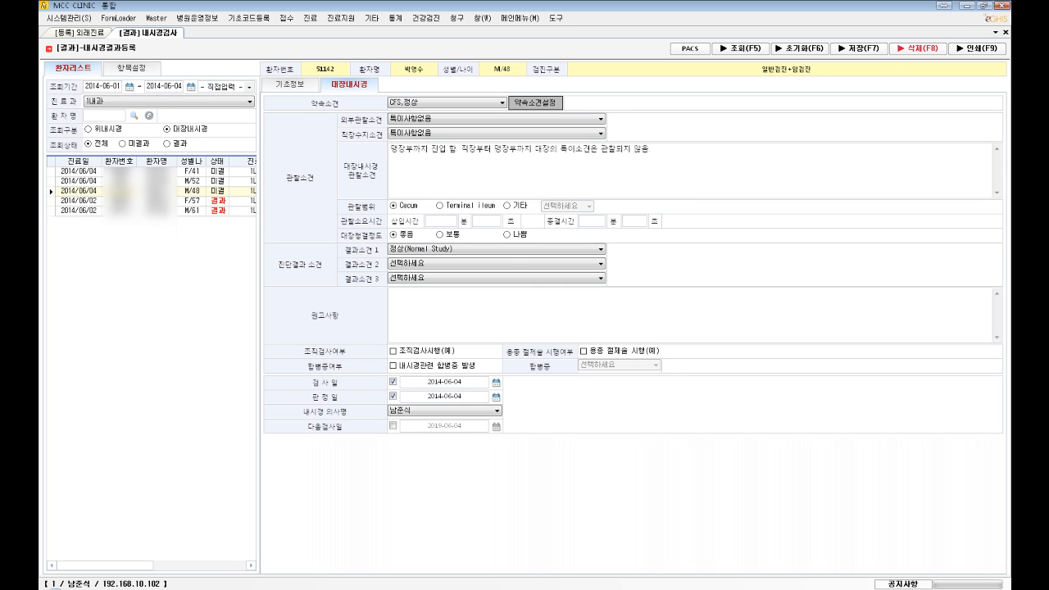
Step: Review the registered 대장내시경 presets in the preset finding settings (약속소견설정) and close the window
left_click(535, 103)
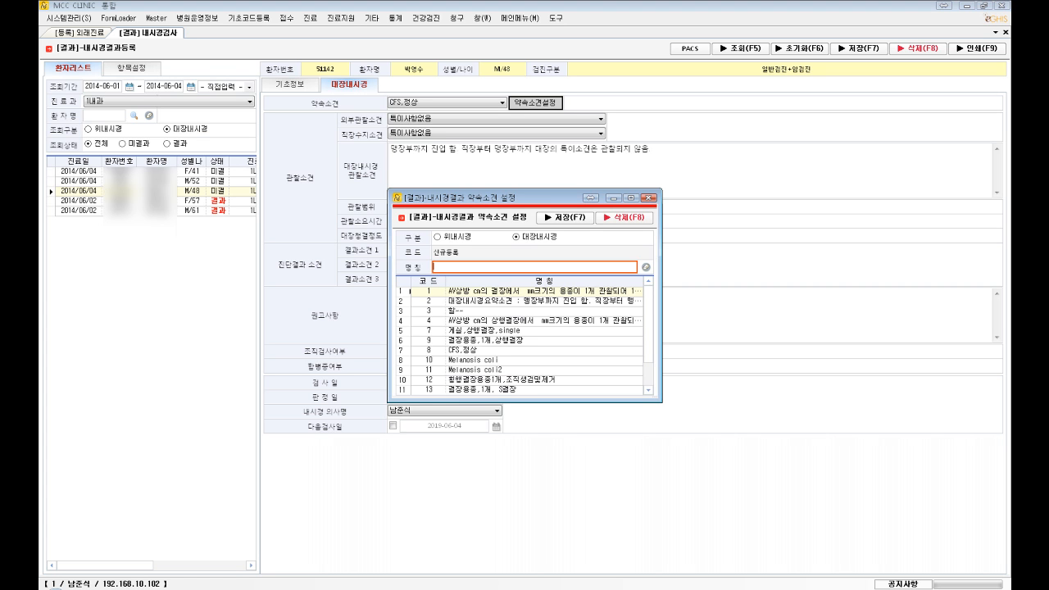
mouse_move(648, 324)
left_mouse_down()
mouse_move(648, 347)
mouse_move(648, 323)
left_mouse_up()
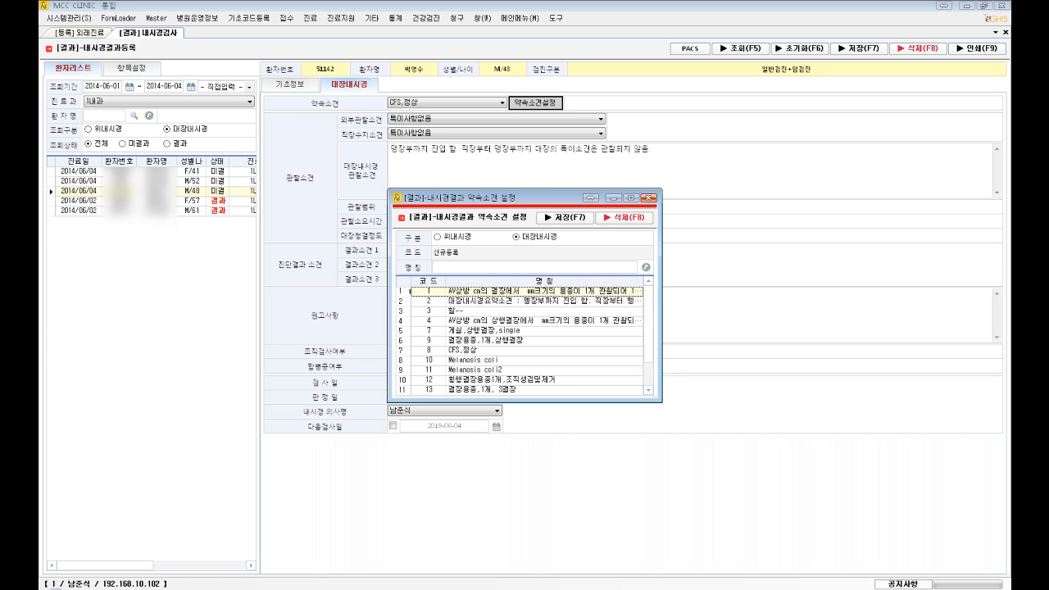
left_click(648, 197)
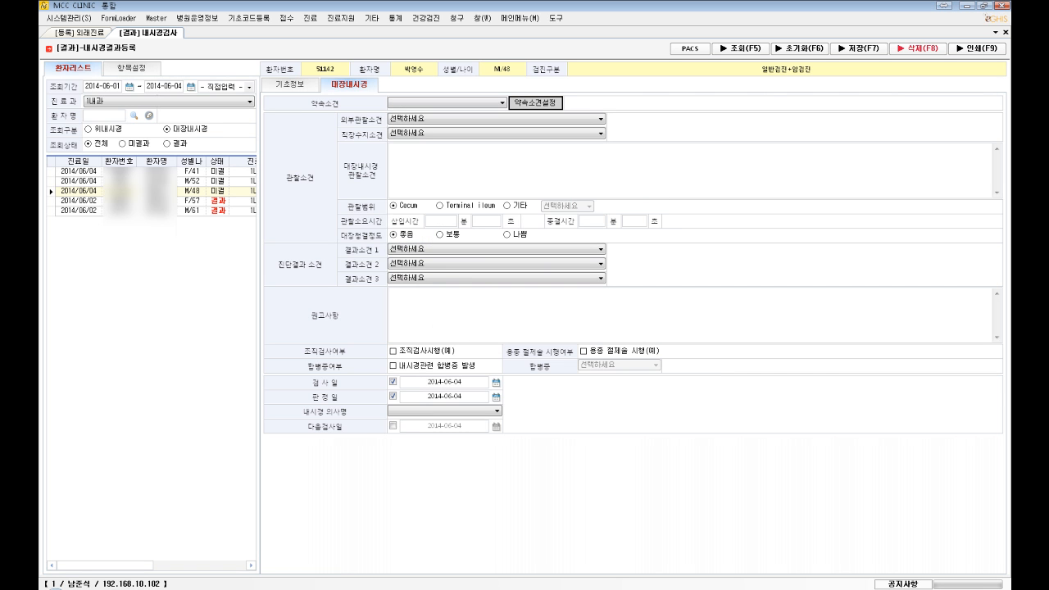
Step: Fill the blank colonoscopy result form with the CFS,정상 preset finding
left_click(502, 103)
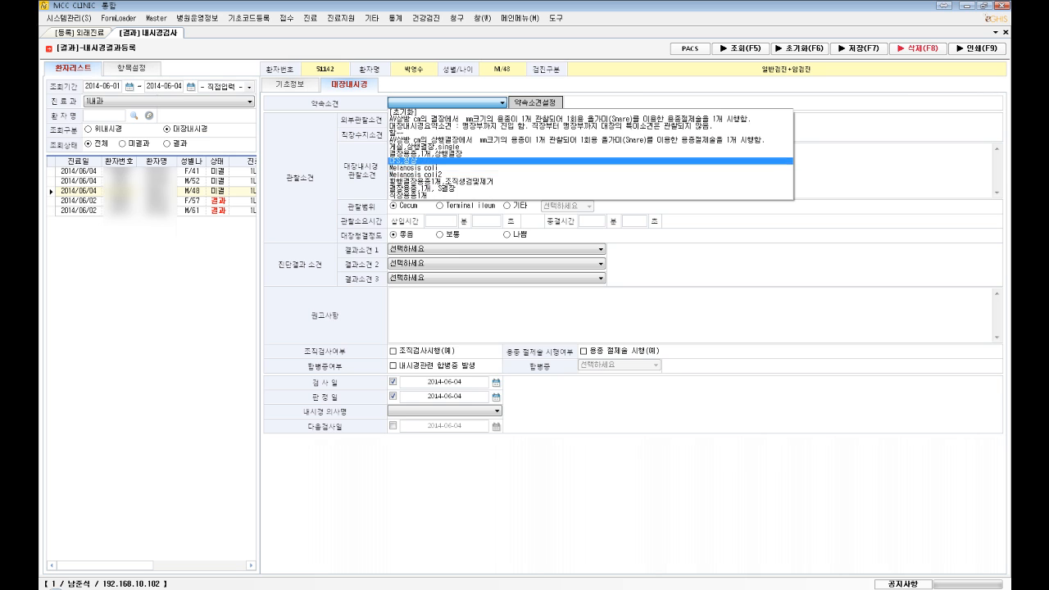
left_click(407, 160)
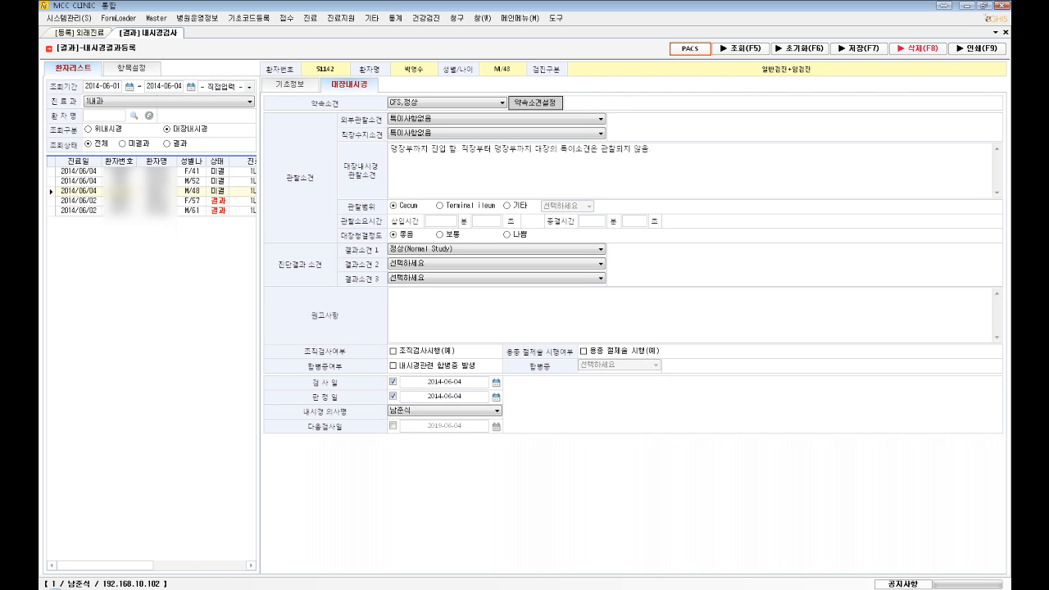
Step: Open the patient's colonoscopy images in the iView PACS viewer, check the time stamps on the first and later images, and minimize the viewer
left_click(690, 48)
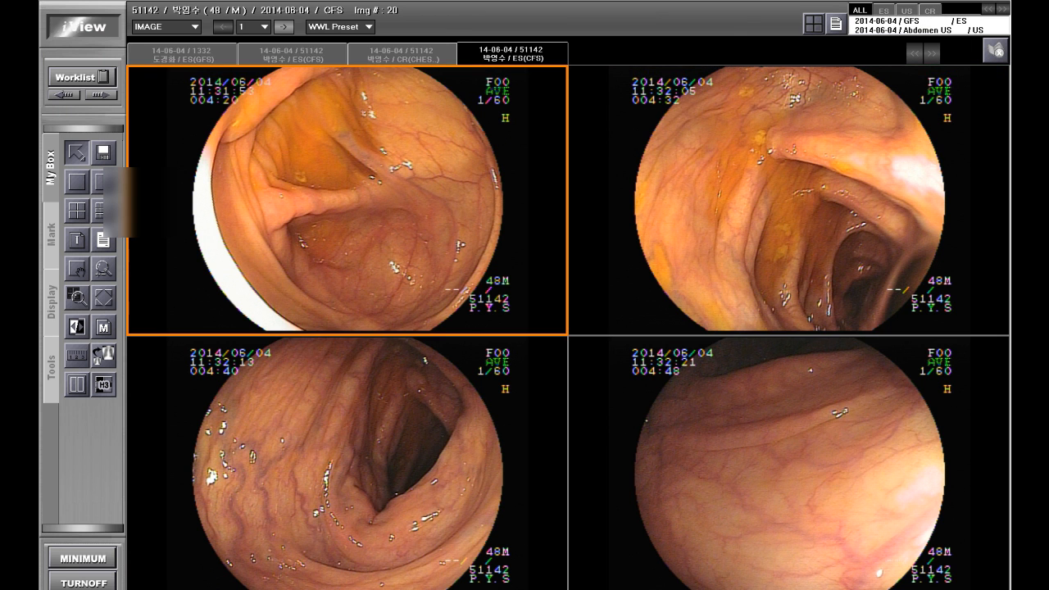
scroll(567, 327, "down", 4)
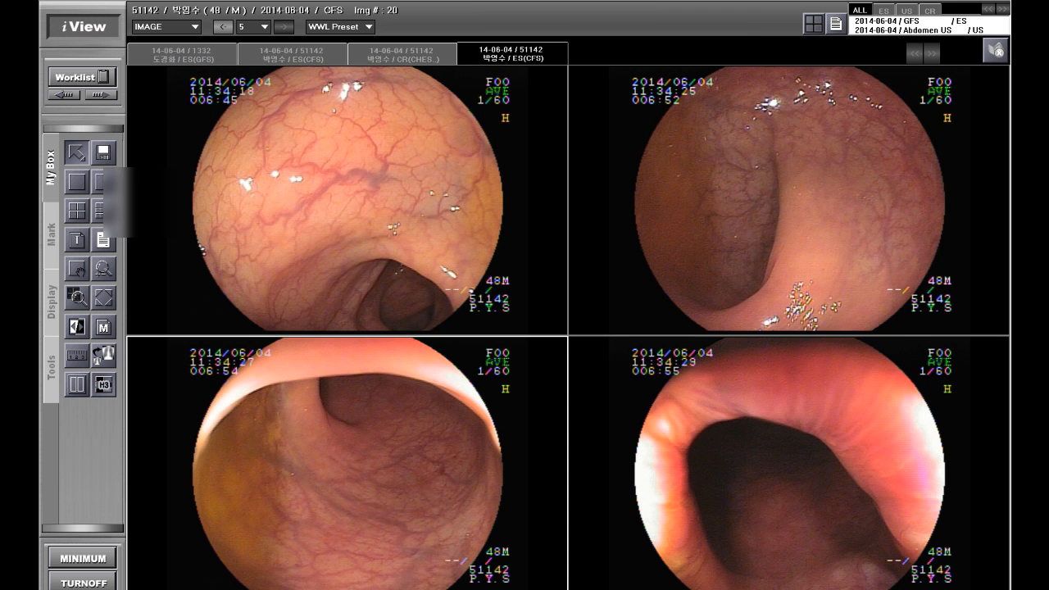
left_click(83, 558)
Step: Enter the observation time (관찰소요시간) as 4분 20초 for insertion (삽입시간) and 6분 55초 for 종결시간
left_click(441, 222)
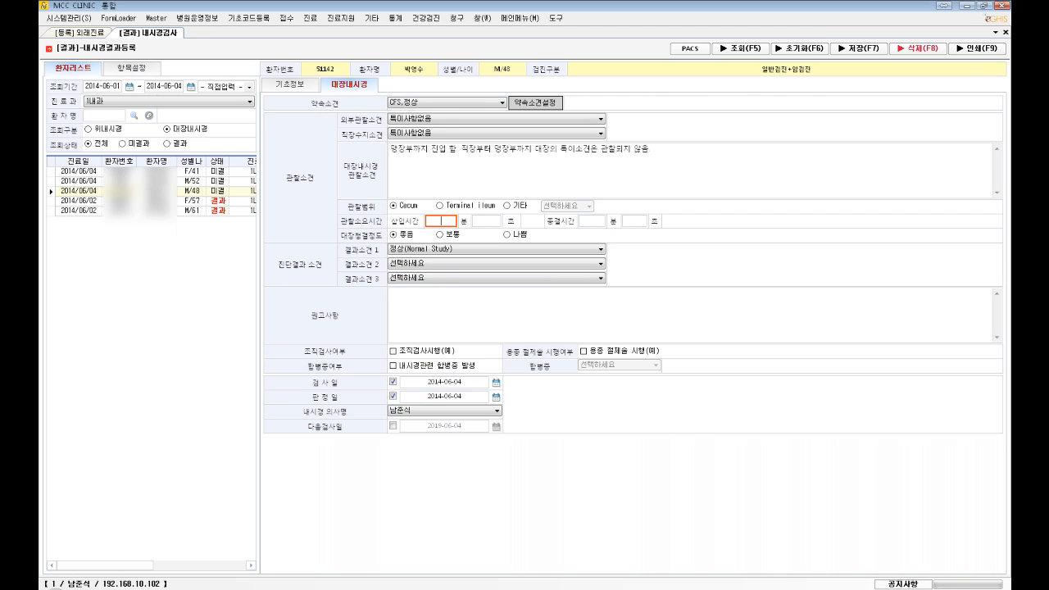
type("4")
key("Tab")
type("20")
key("Tab")
type("6")
key("Tab")
type("55")
Step: Enable the next exam date (다음검사일) of 2019-06-04 and save the colonoscopy result
left_click(394, 425)
key("F7")
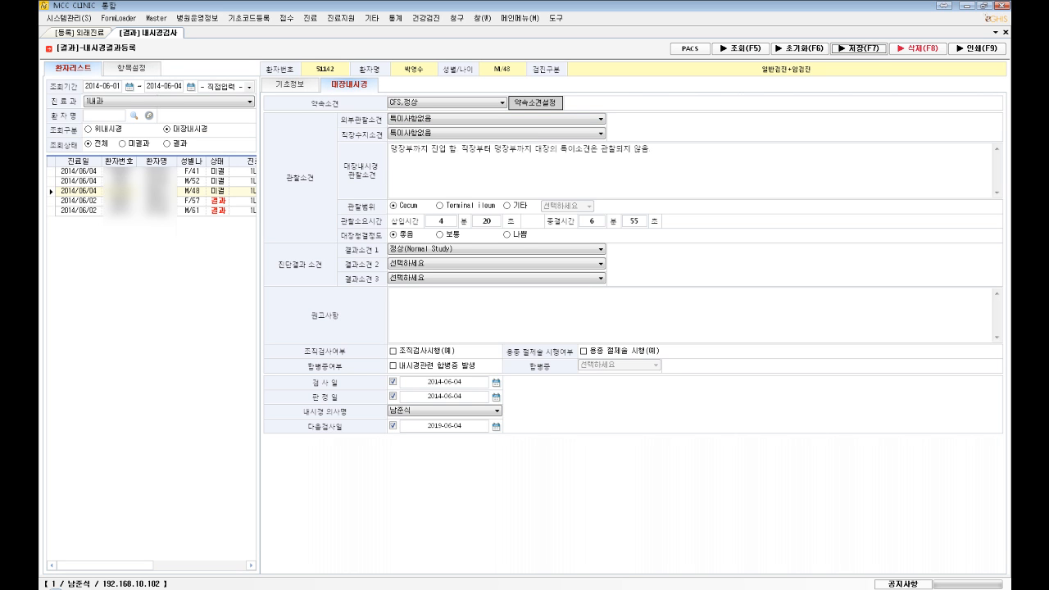
key("F7")
key("Return")
Step: Preview the printout of the colonoscopy result record (대장내시경 결과 기록지) and close the preview
left_click(977, 48)
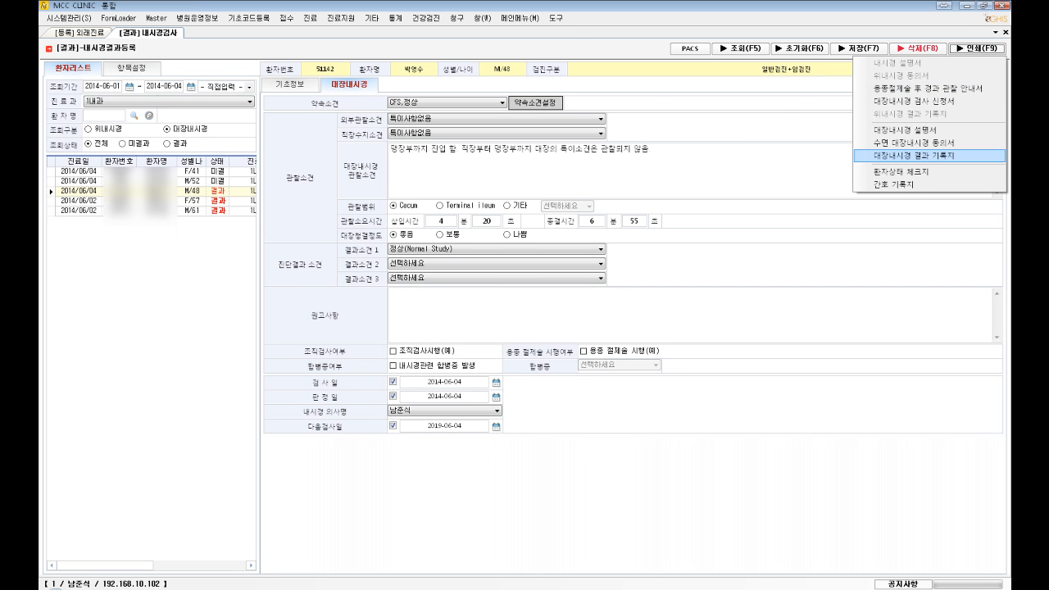
left_click(917, 154)
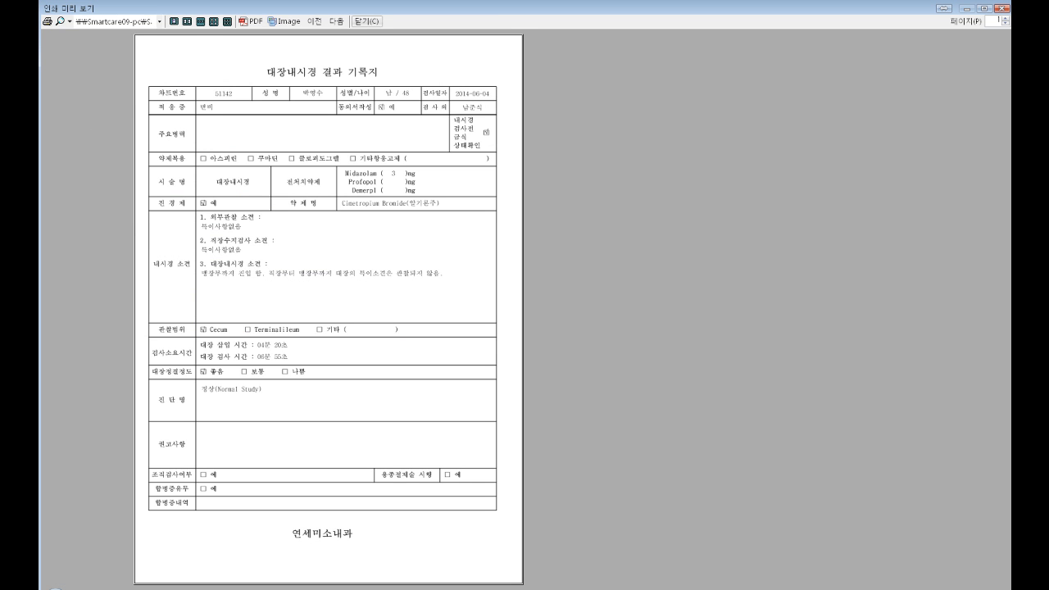
left_click(367, 20)
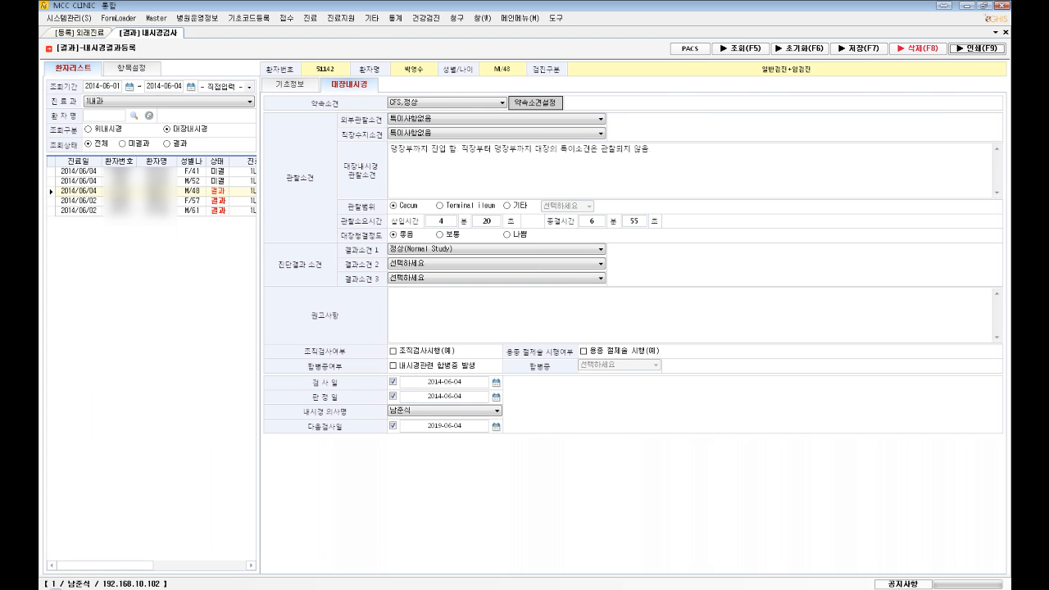
Step: Review the printable forms offered for the colonoscopy patient, such as 대장내시경 설명서 and 간호 기록지, without printing any
key("F9")
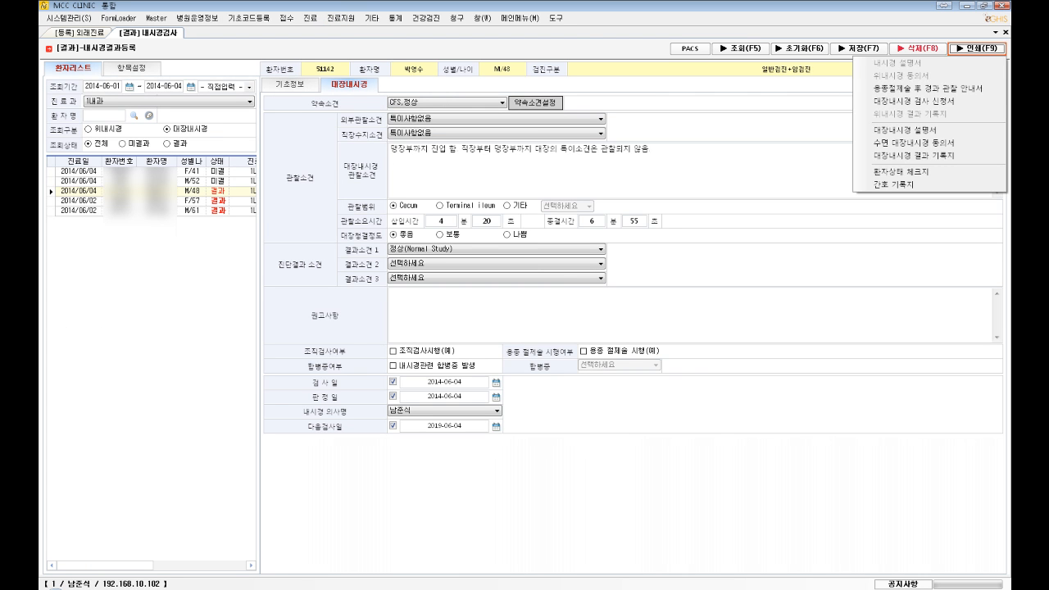
key("Down")
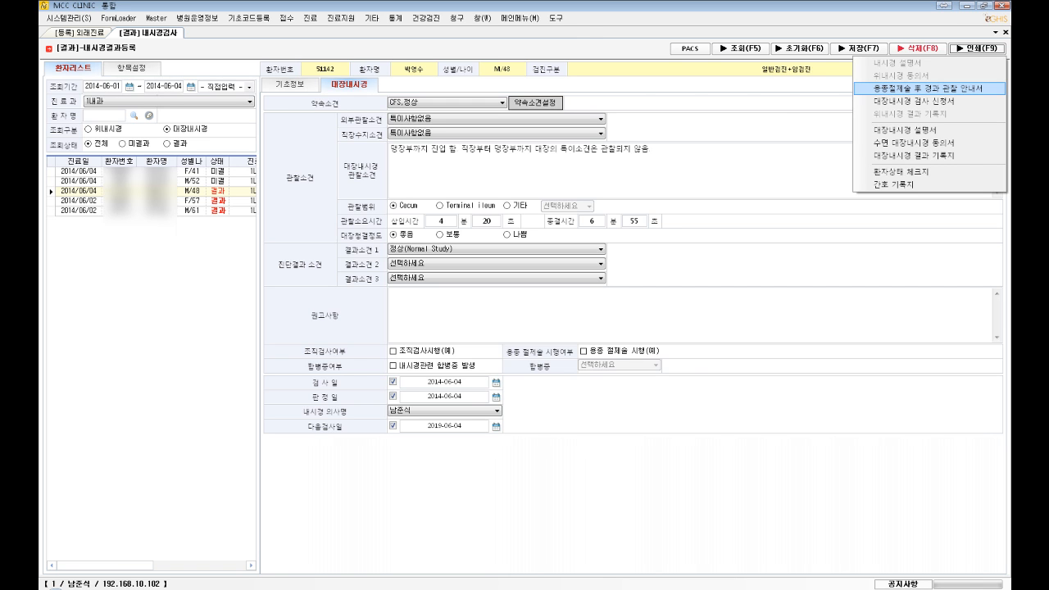
key("Down")
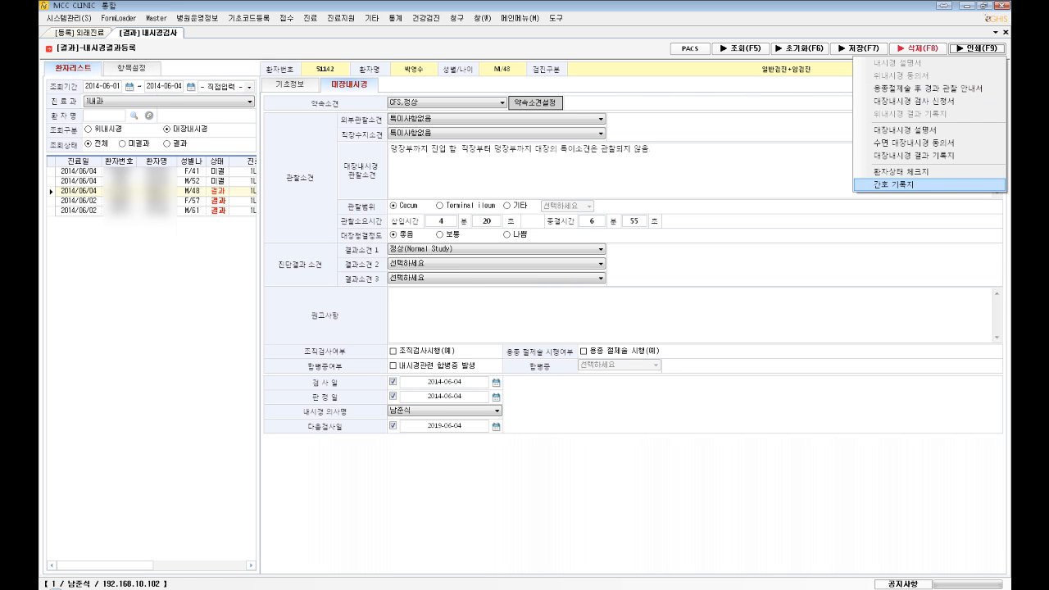
key("Up")
key("Down")
key("Up")
key("Up")
key("Up")
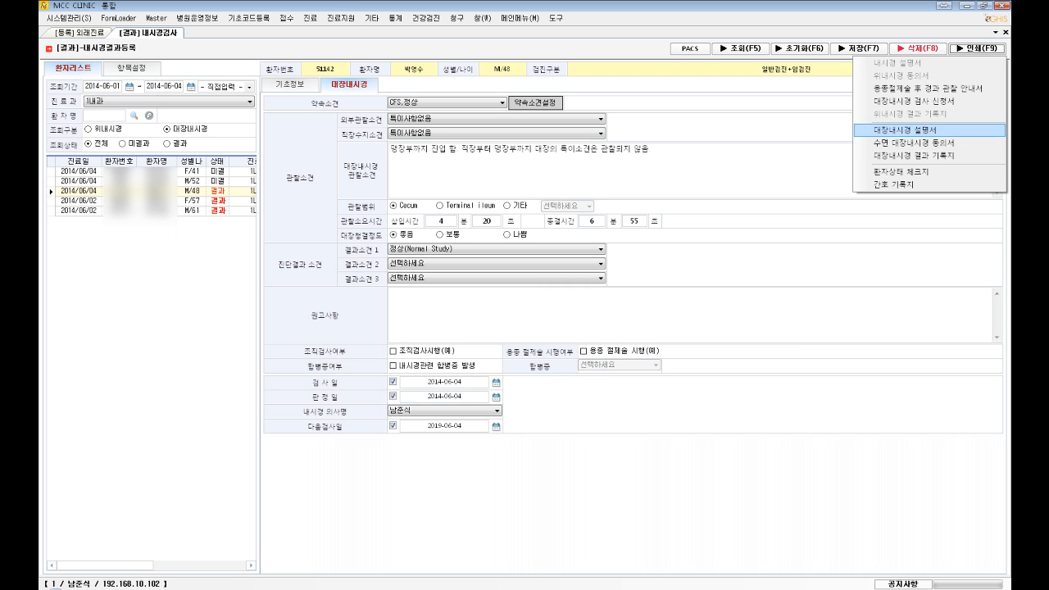
left_click(721, 161)
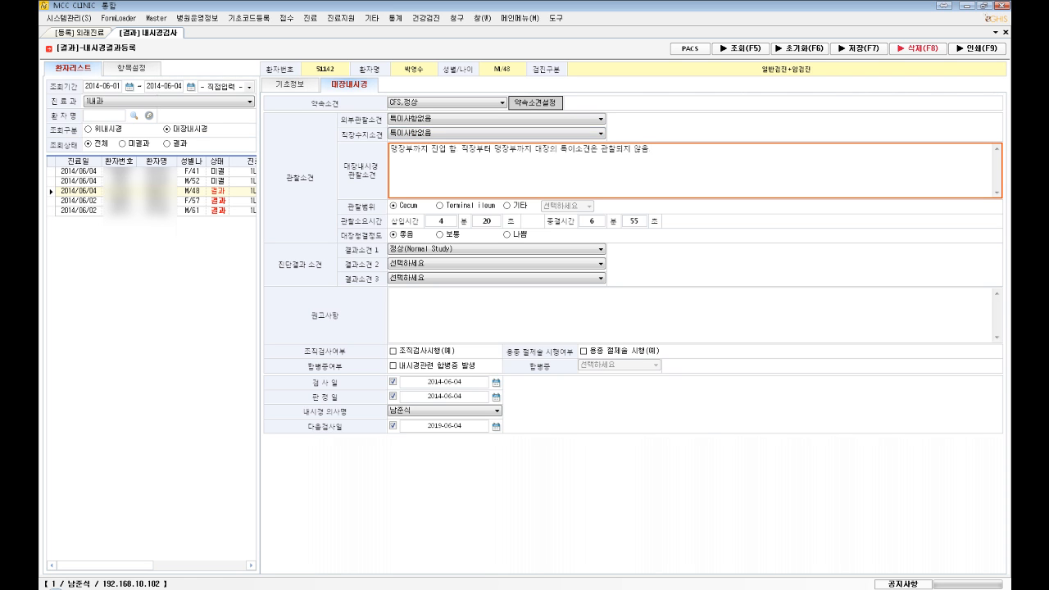
Step: List the gastroscopy (위내시경) patients, open the M/48 patient dated 2014/06/04, and set midazolam (미다졸람) to 2 ml
left_click(105, 129)
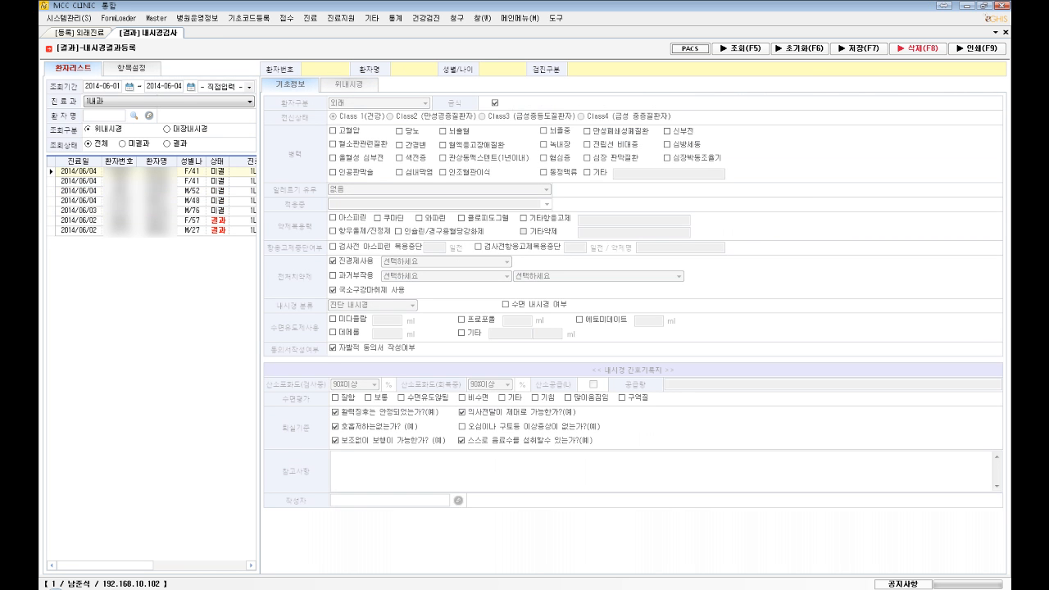
left_click(144, 200)
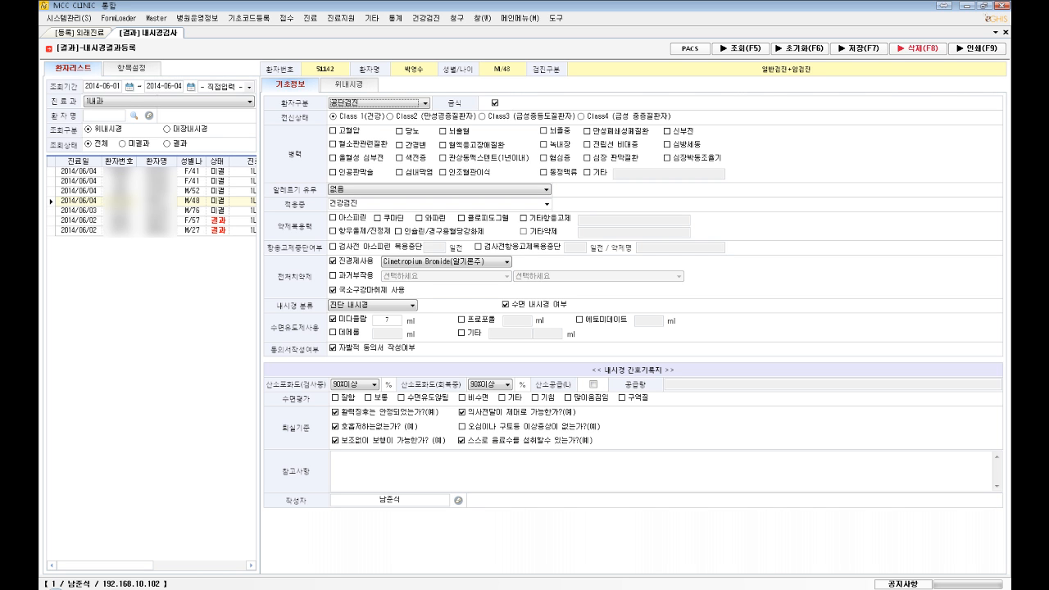
left_click(386, 321)
type("3")
left_click(334, 320)
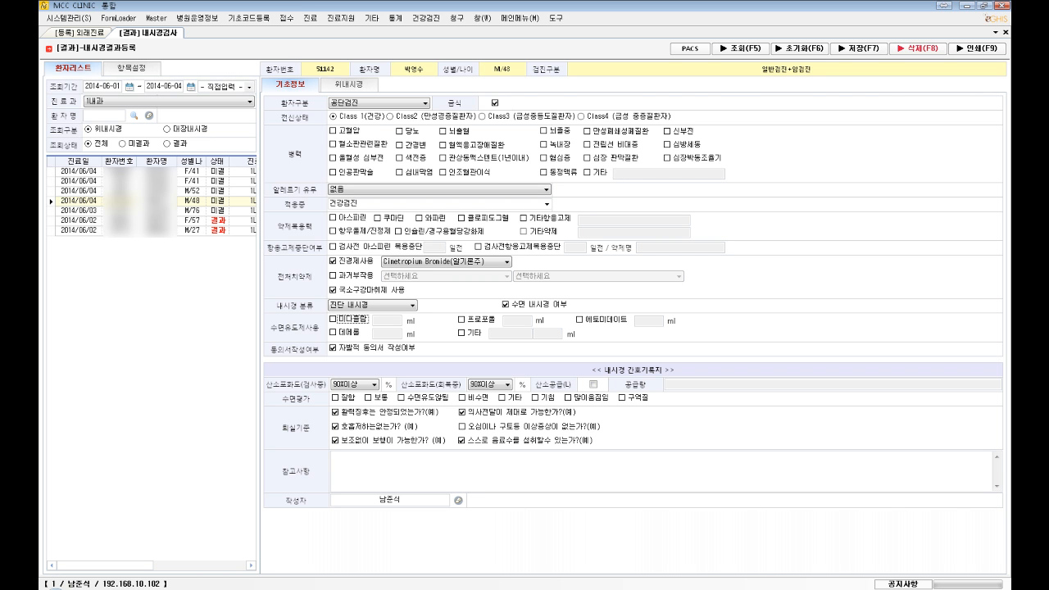
left_click(333, 320)
type("3")
key("BackSpace")
type("2")
Step: Keep 환자구분 as 공단검진 and set the sedation evaluation (수면평가) to 보통 in the basic information
left_click(333, 131)
left_click(425, 103)
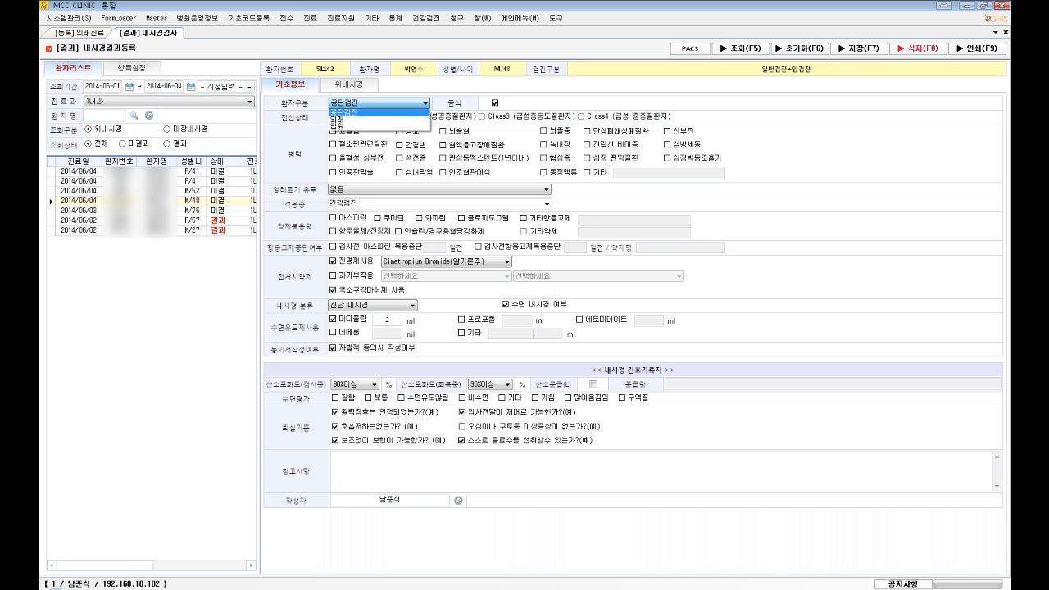
left_click(424, 103)
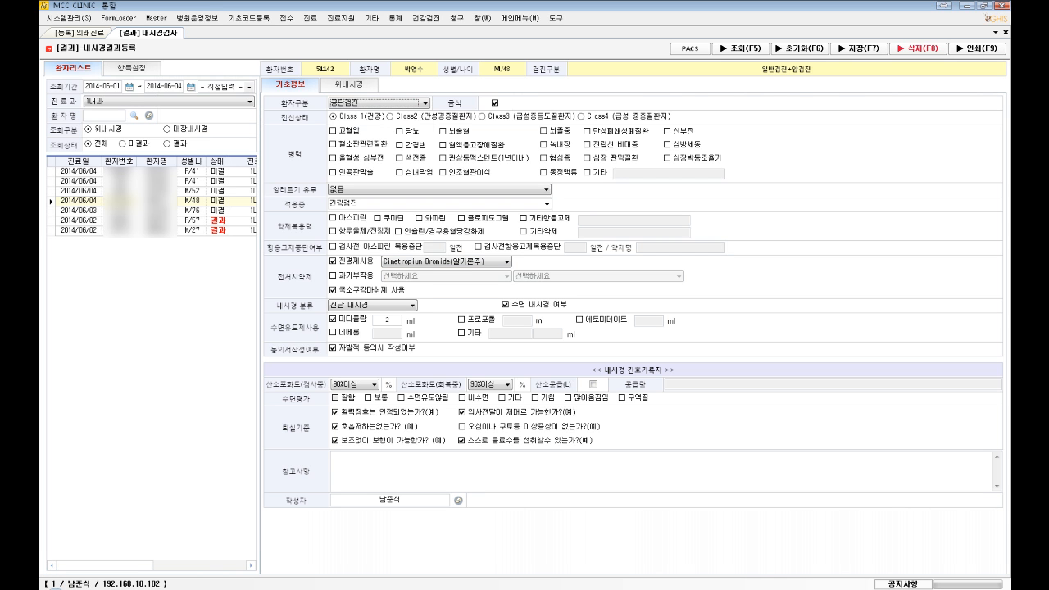
left_click(369, 398)
Step: In the gastroscopy (위내시경) result form, set the first observation finding (관찰소견-1) to 정상
left_click(349, 85)
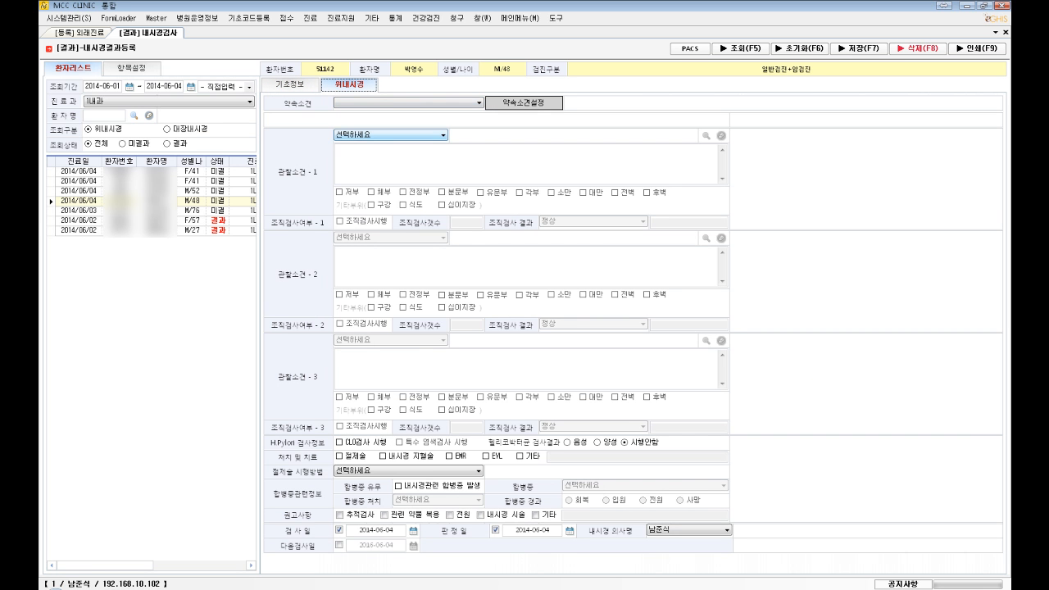
left_click(410, 135)
left_click(360, 151)
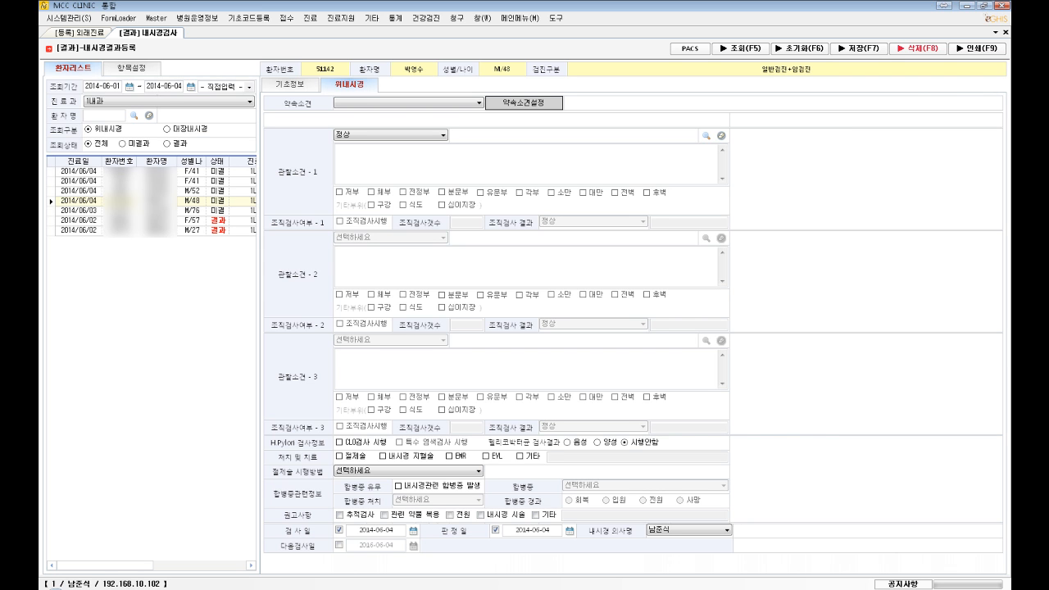
left_click(408, 472)
left_click(408, 471)
Step: Mark 추적검사 as the recommendation (권고사항) and check the next exam date calendar, keeping 2016-06-04
left_click(340, 514)
left_click(413, 545)
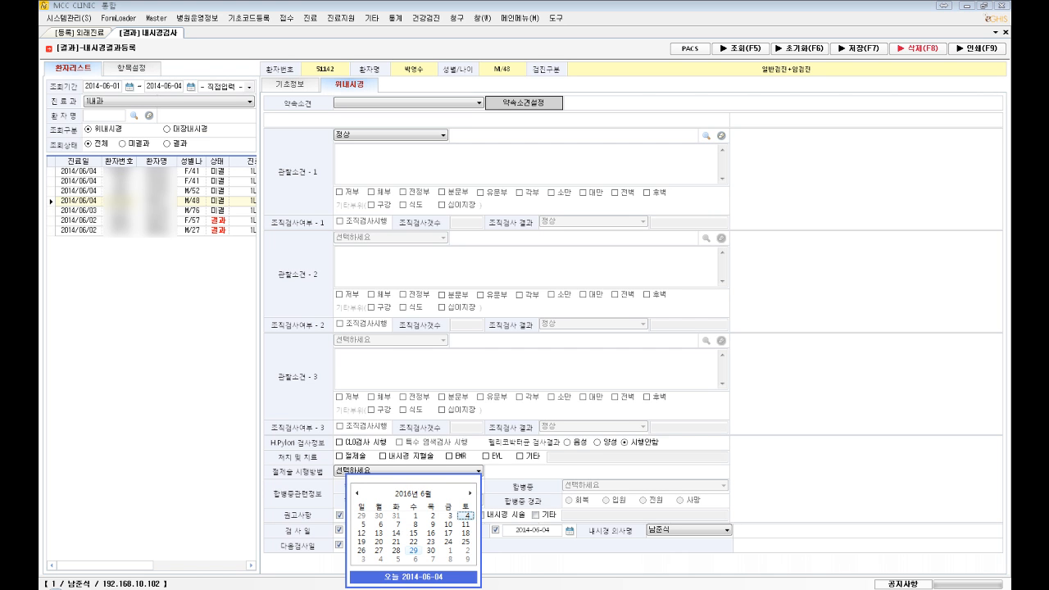
left_click(413, 577)
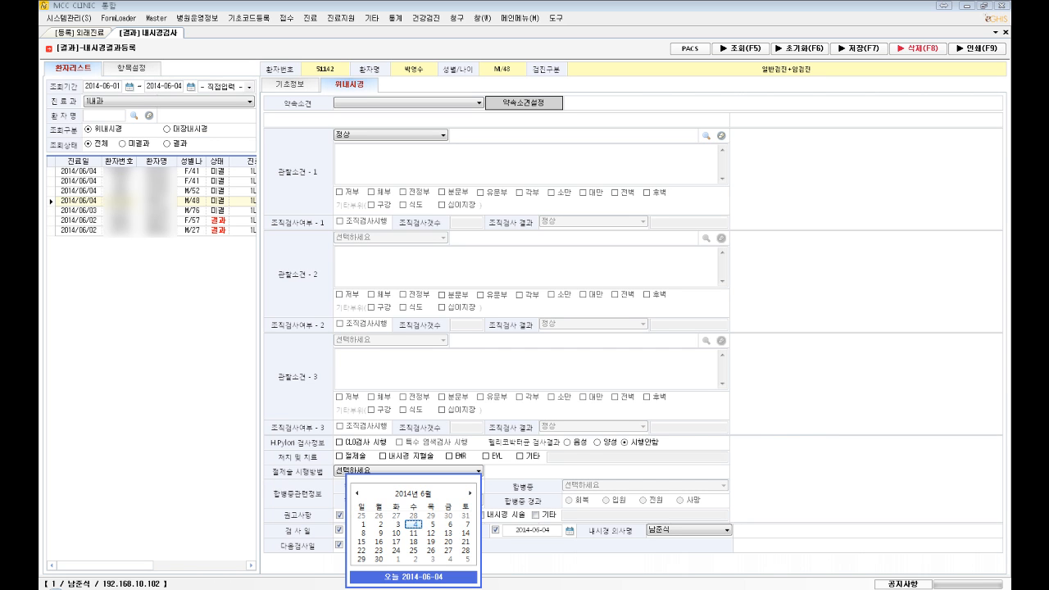
key("Escape")
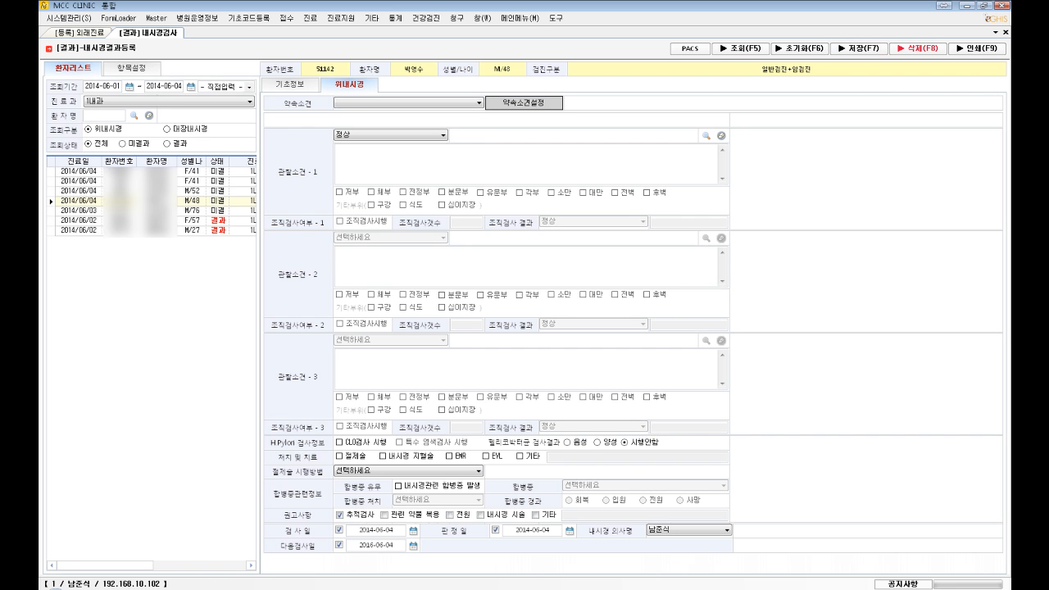
Step: Check the basic information (기초정보) against the gastroscopy findings and save the gastroscopy result
left_click(290, 85)
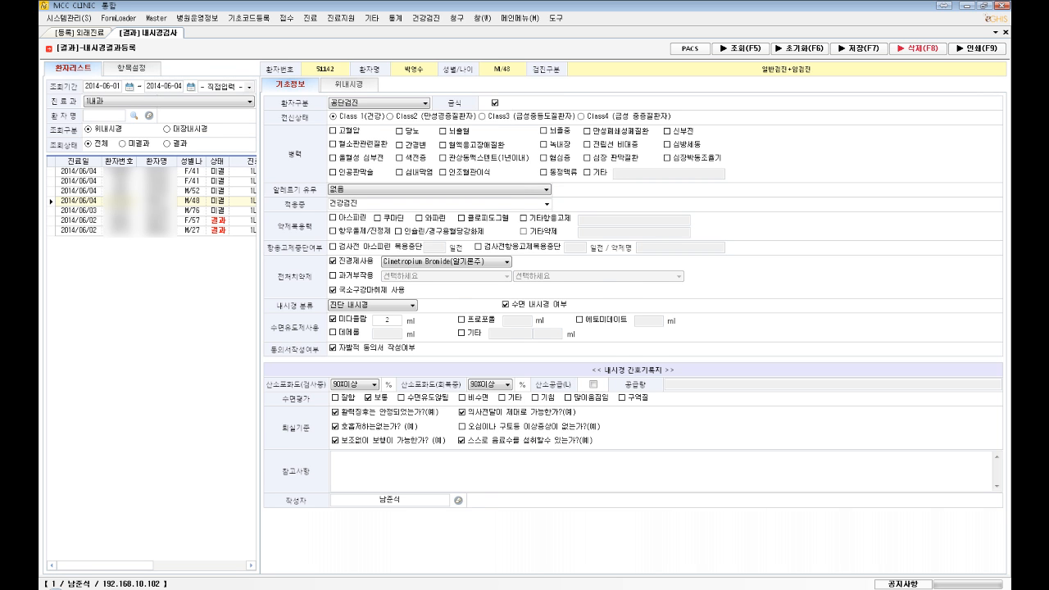
left_click(349, 84)
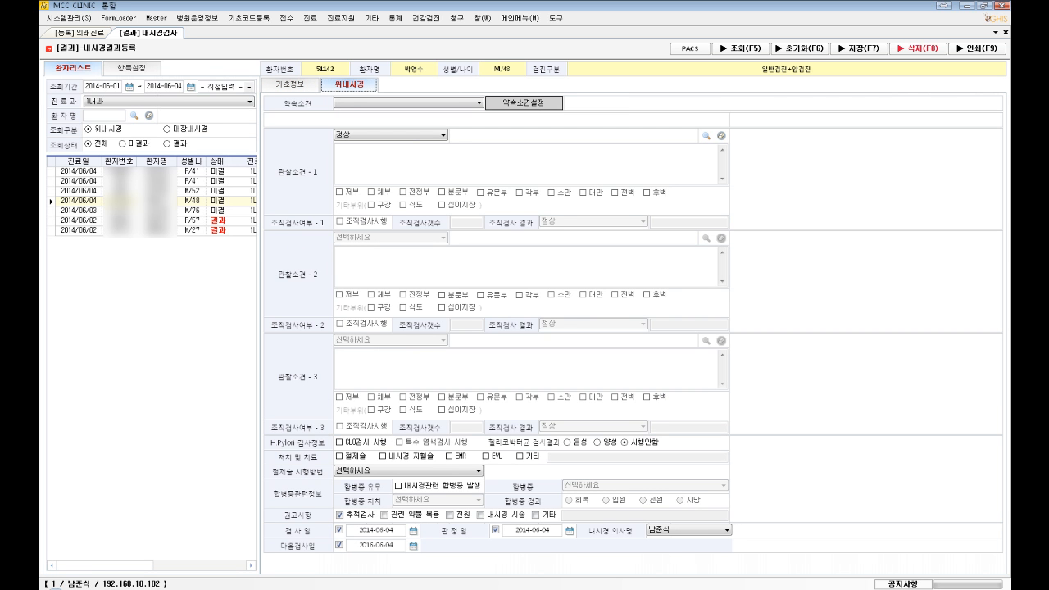
left_click(290, 84)
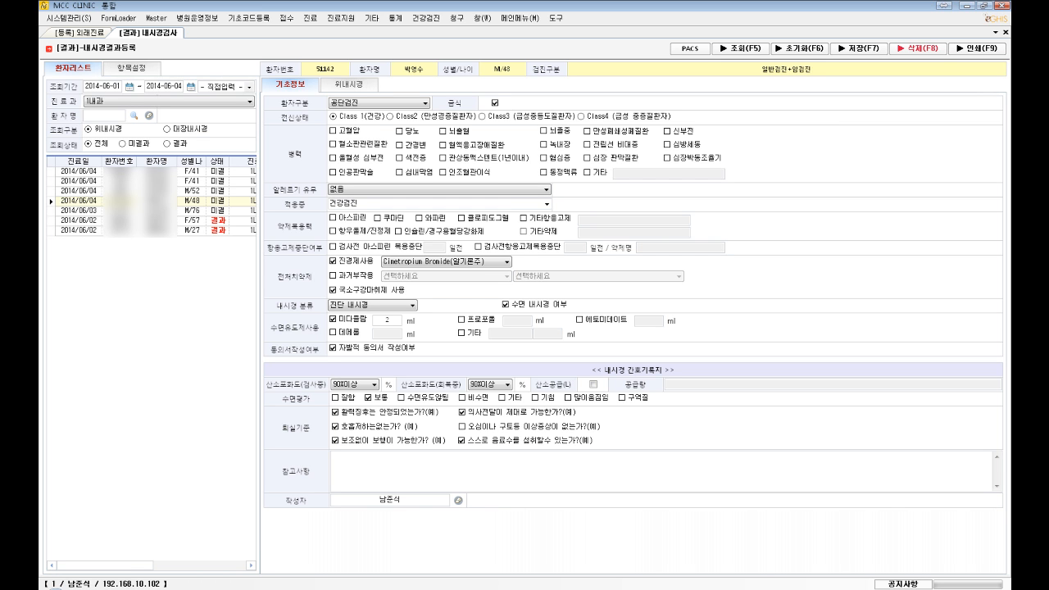
left_click(858, 49)
left_click(508, 341)
Step: Preview the printout of the gastroscopy result record (위내시경 결과 기록지) and close the preview
left_click(976, 48)
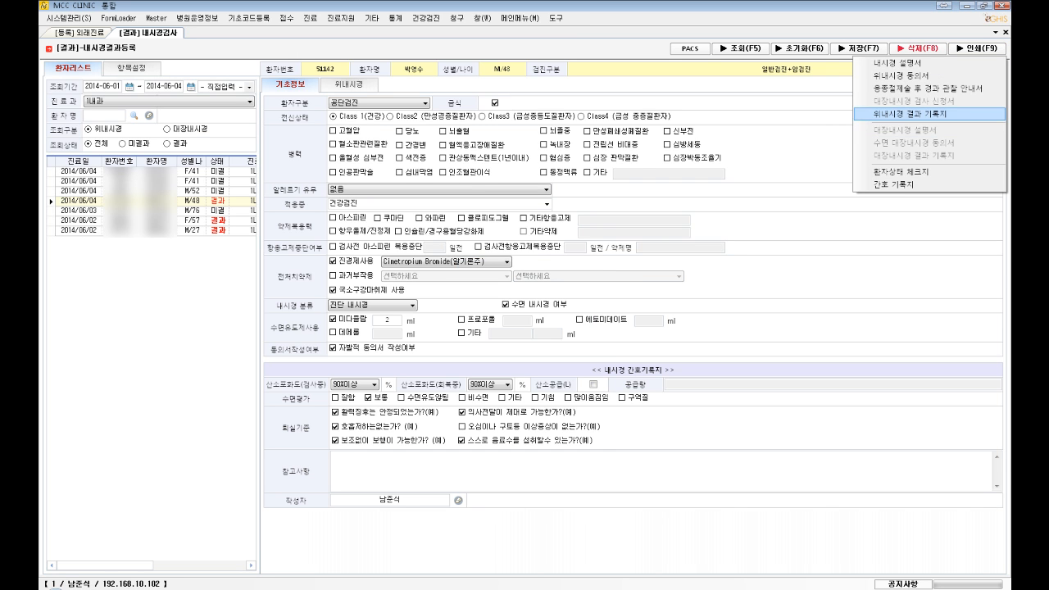
left_click(909, 114)
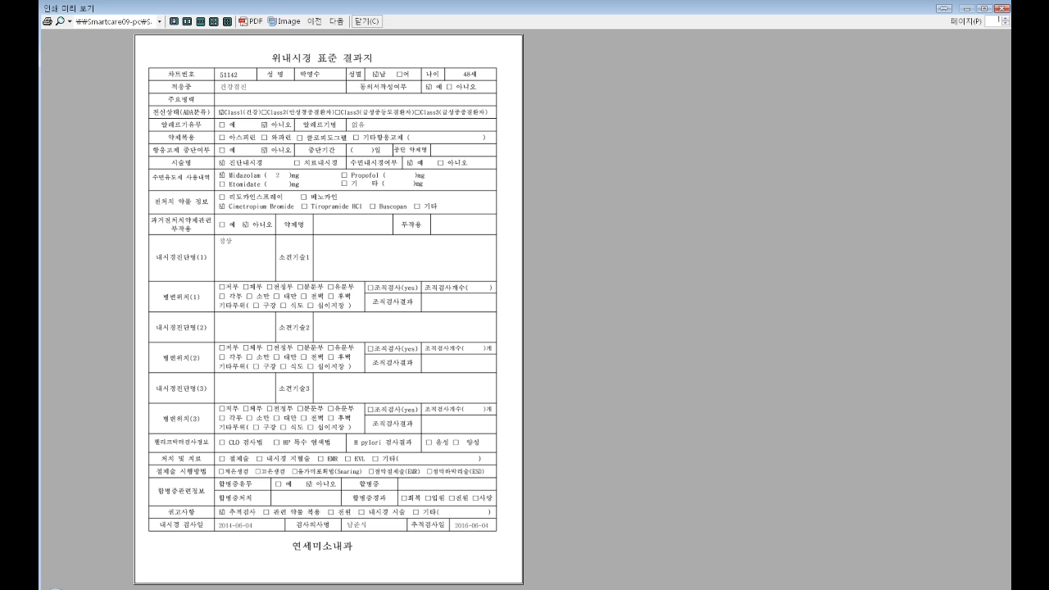
left_click(366, 21)
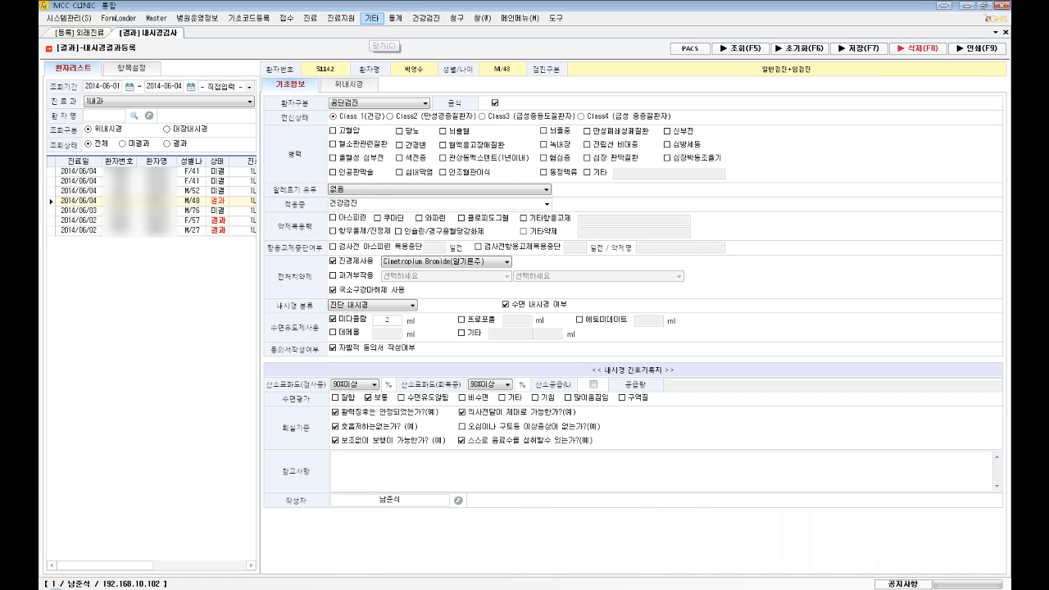
Step: Review the printable forms offered for the gastroscopy patient, from 내시경 설명서 to 간호 기록지, without printing any
left_click(977, 48)
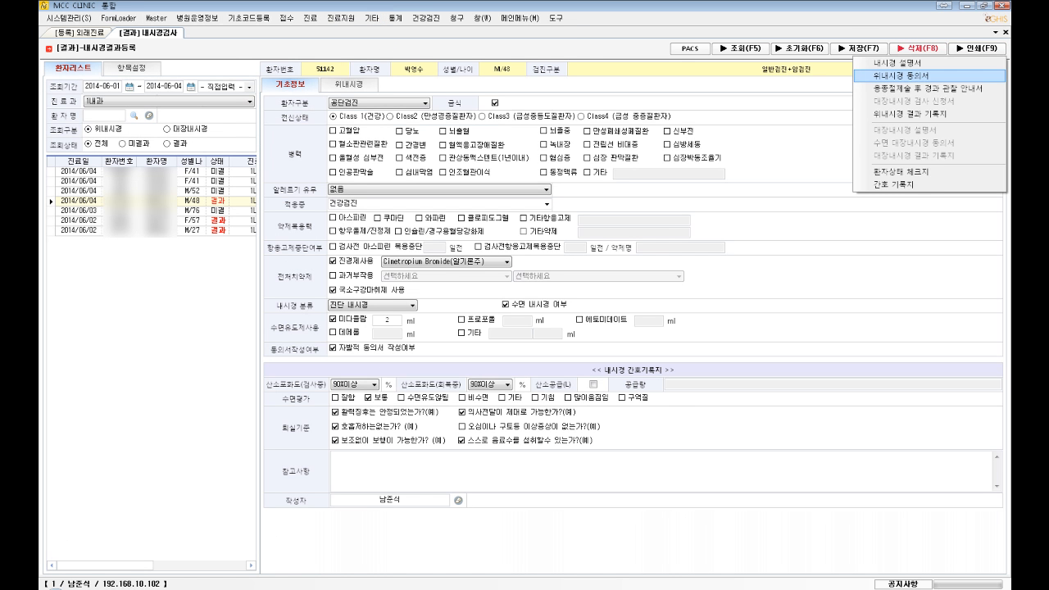
key("Up")
key("Down")
key("Down")
key("Down")
key("Down")
key("Down")
key("Down")
key("Down")
key("Down")
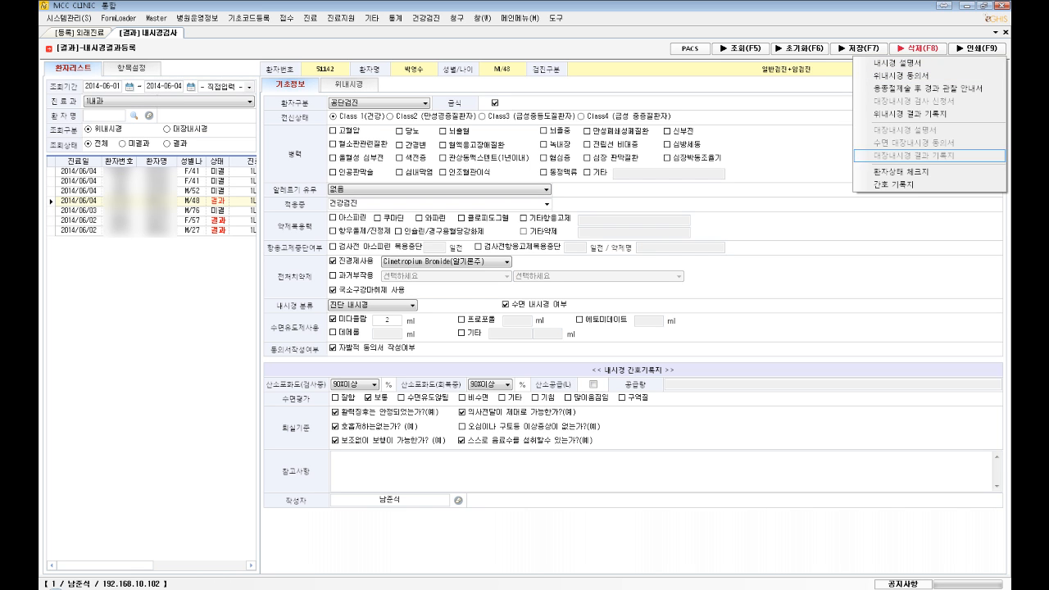
key("Down")
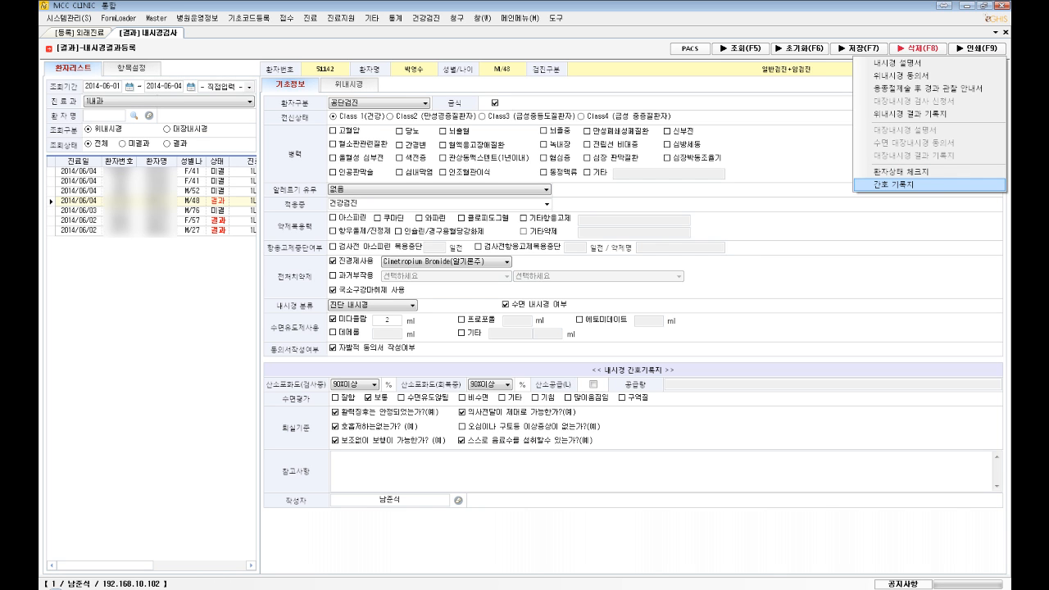
key("Up")
key("Up")
key("Up")
key("Up")
key("Up")
key("Down")
key("Down")
key("Down")
key("Down")
key("Down")
key("Down")
key("Down")
key("Down")
key("Down")
key("Up")
key("Up")
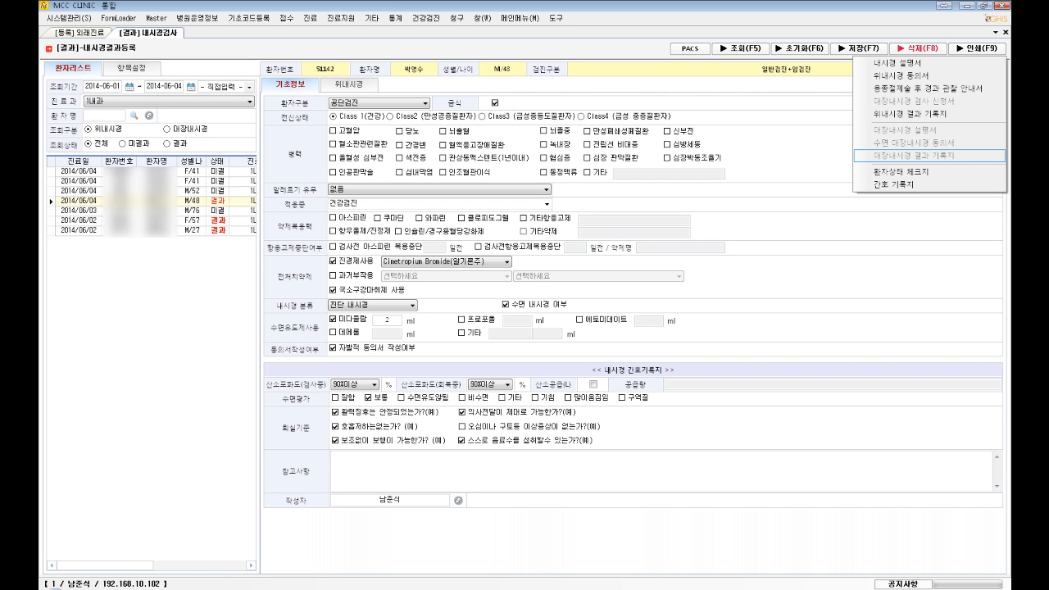
key("Escape")
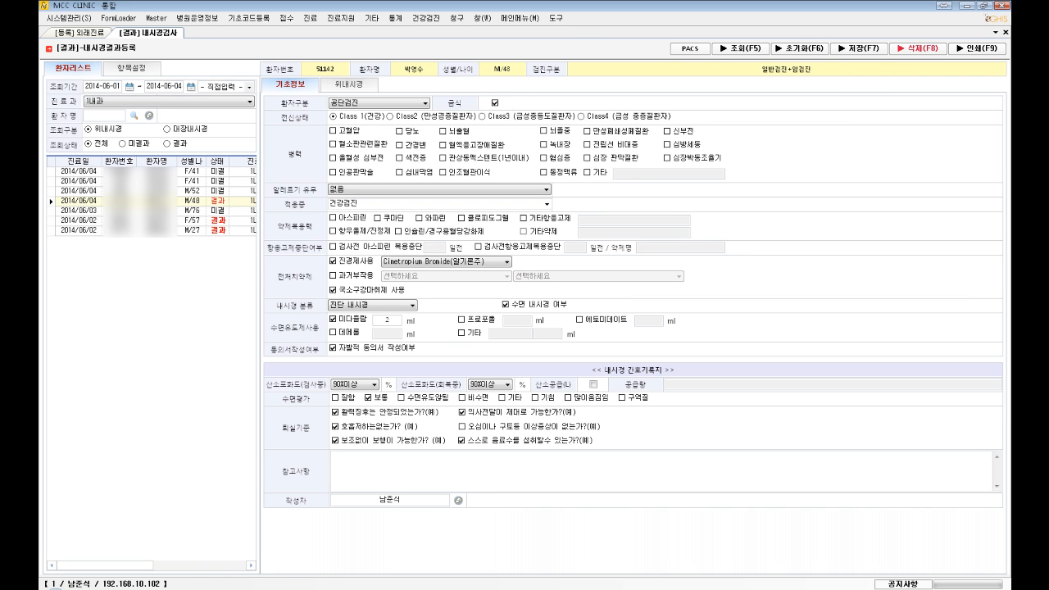